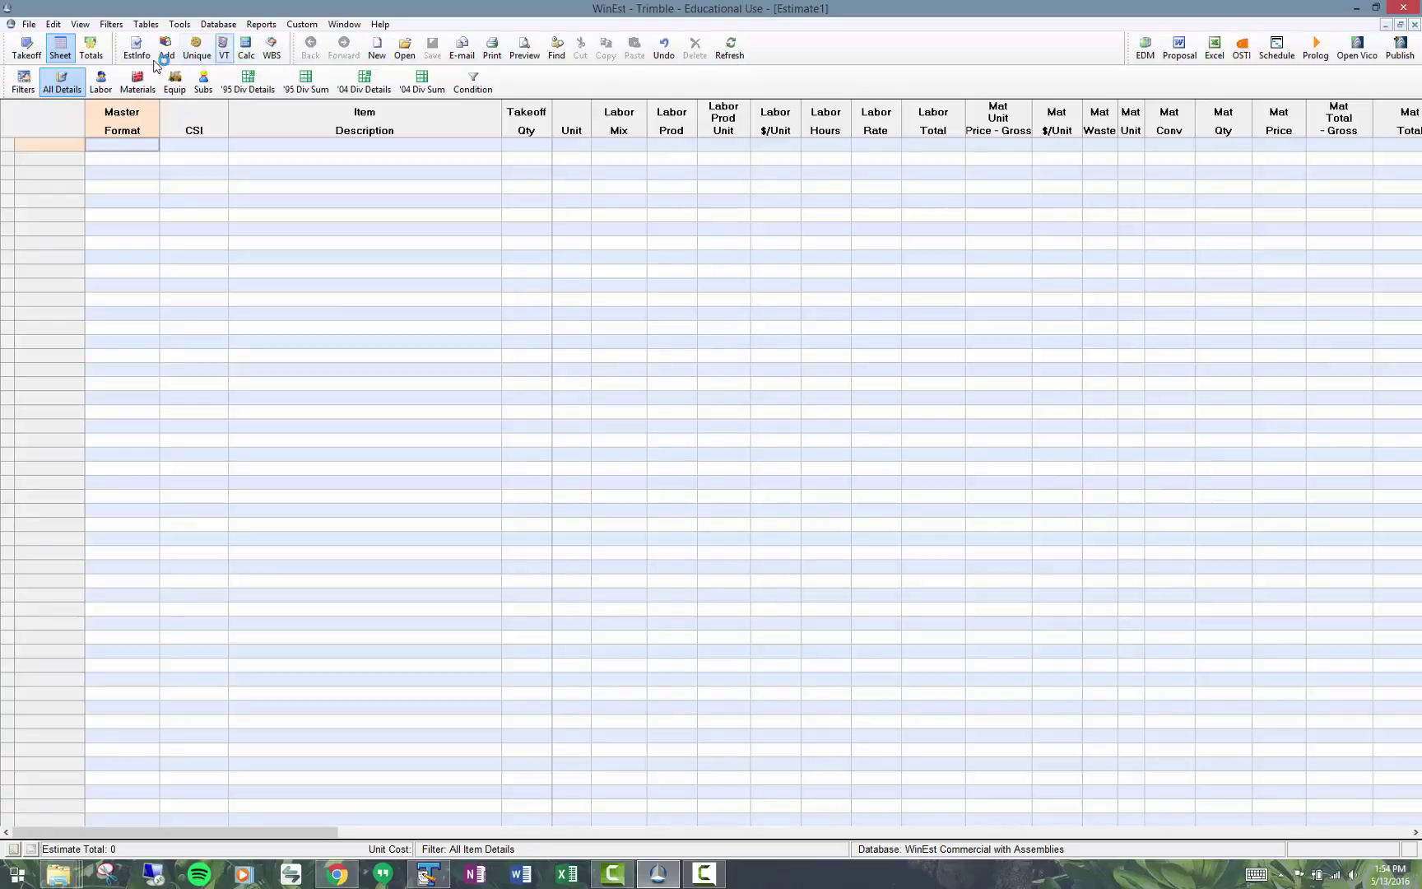
Switch the estimate from Sheet view to the Takeoff view
{"action": "left_click", "coordinate": [37, 53]}
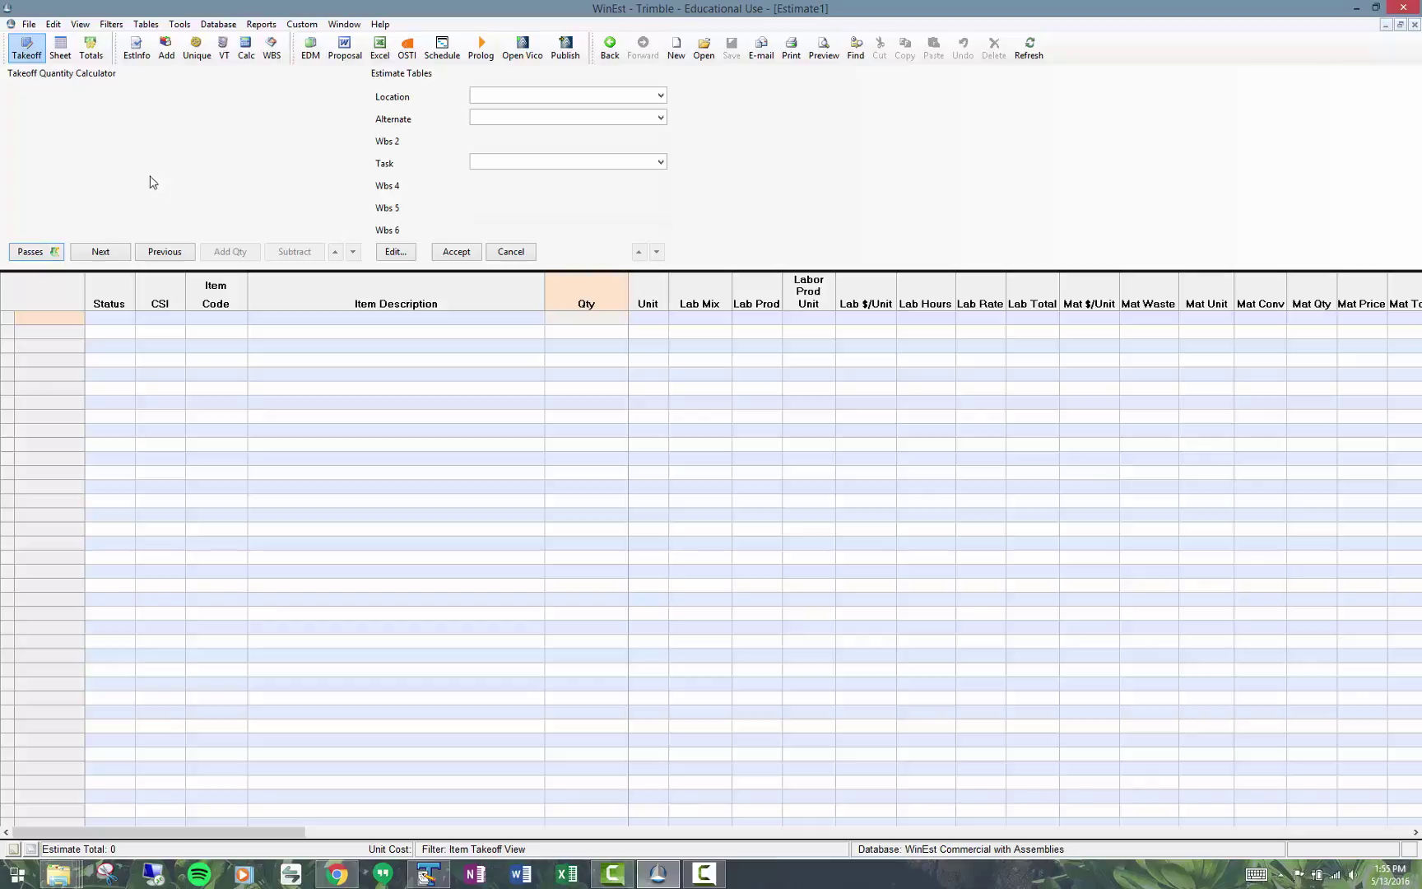
Browse the Filters menu without choosing, then return the estimate to Sheet view
{"action": "left_click", "coordinate": [118, 31]}
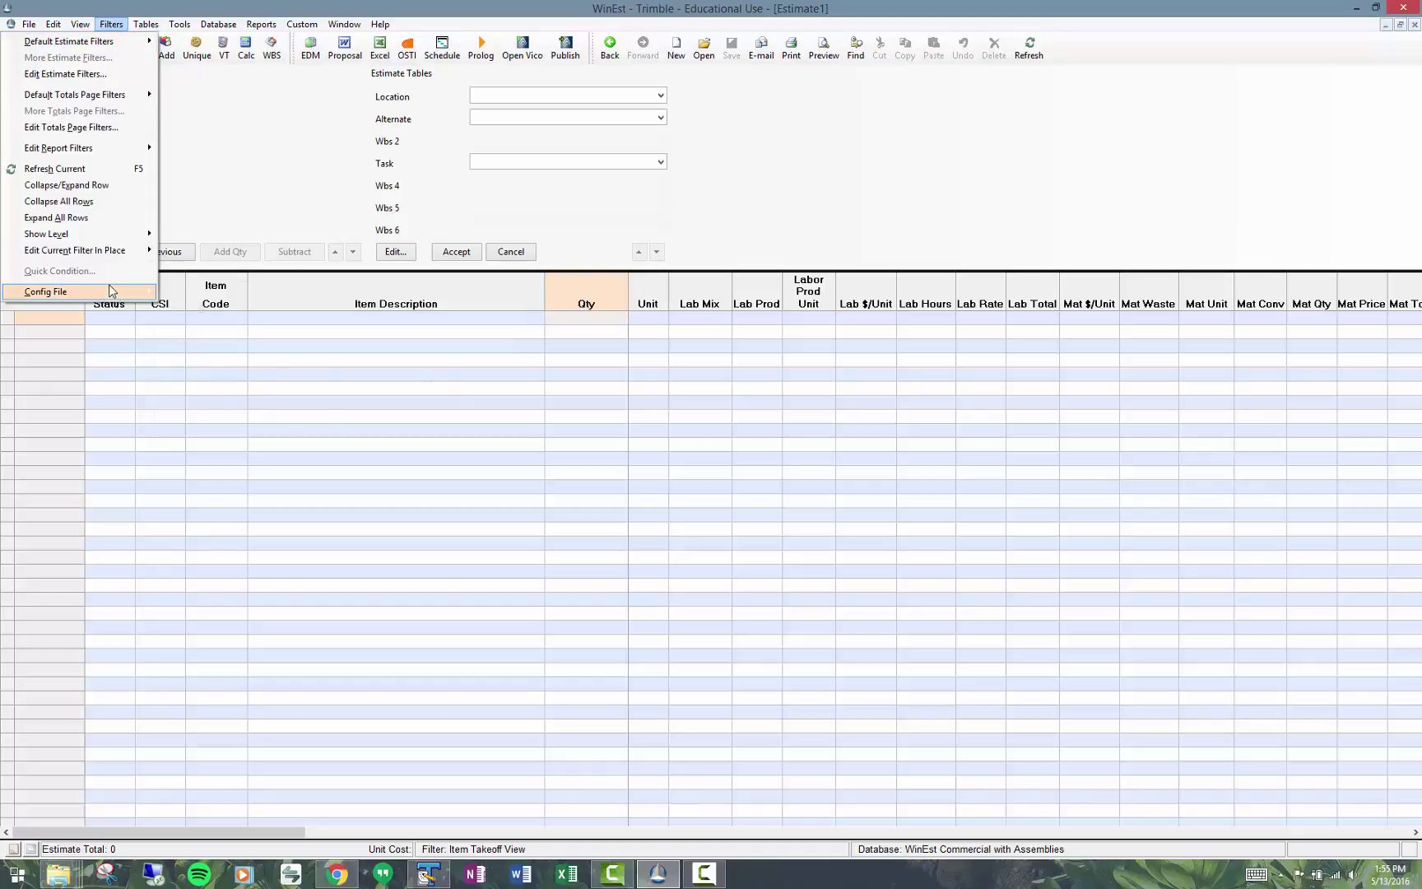
{"action": "mouse_move", "coordinate": [45, 291]}
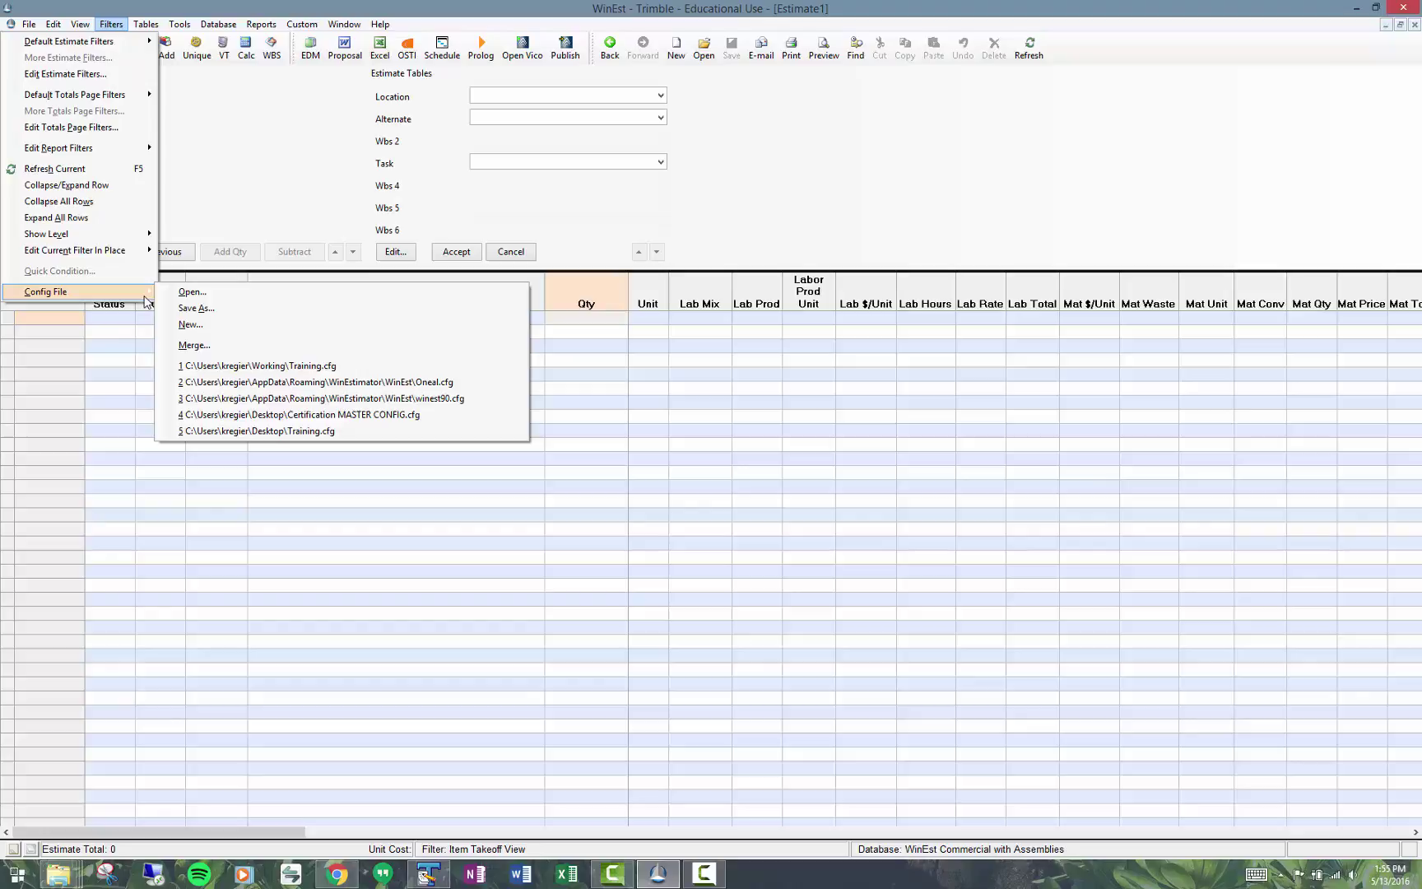
{"action": "left_click", "coordinate": [251, 156]}
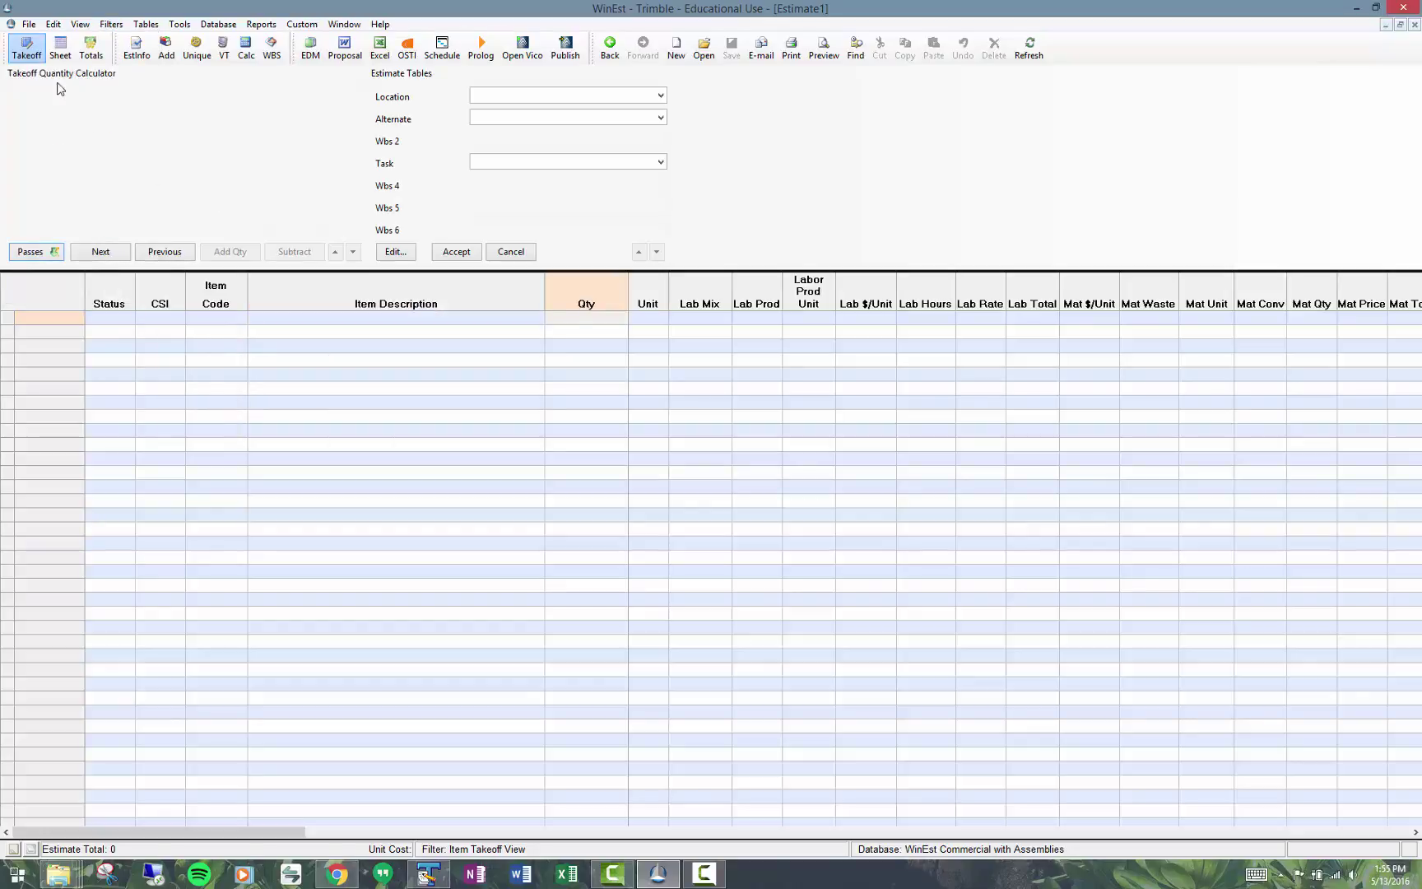
{"action": "left_click", "coordinate": [61, 50]}
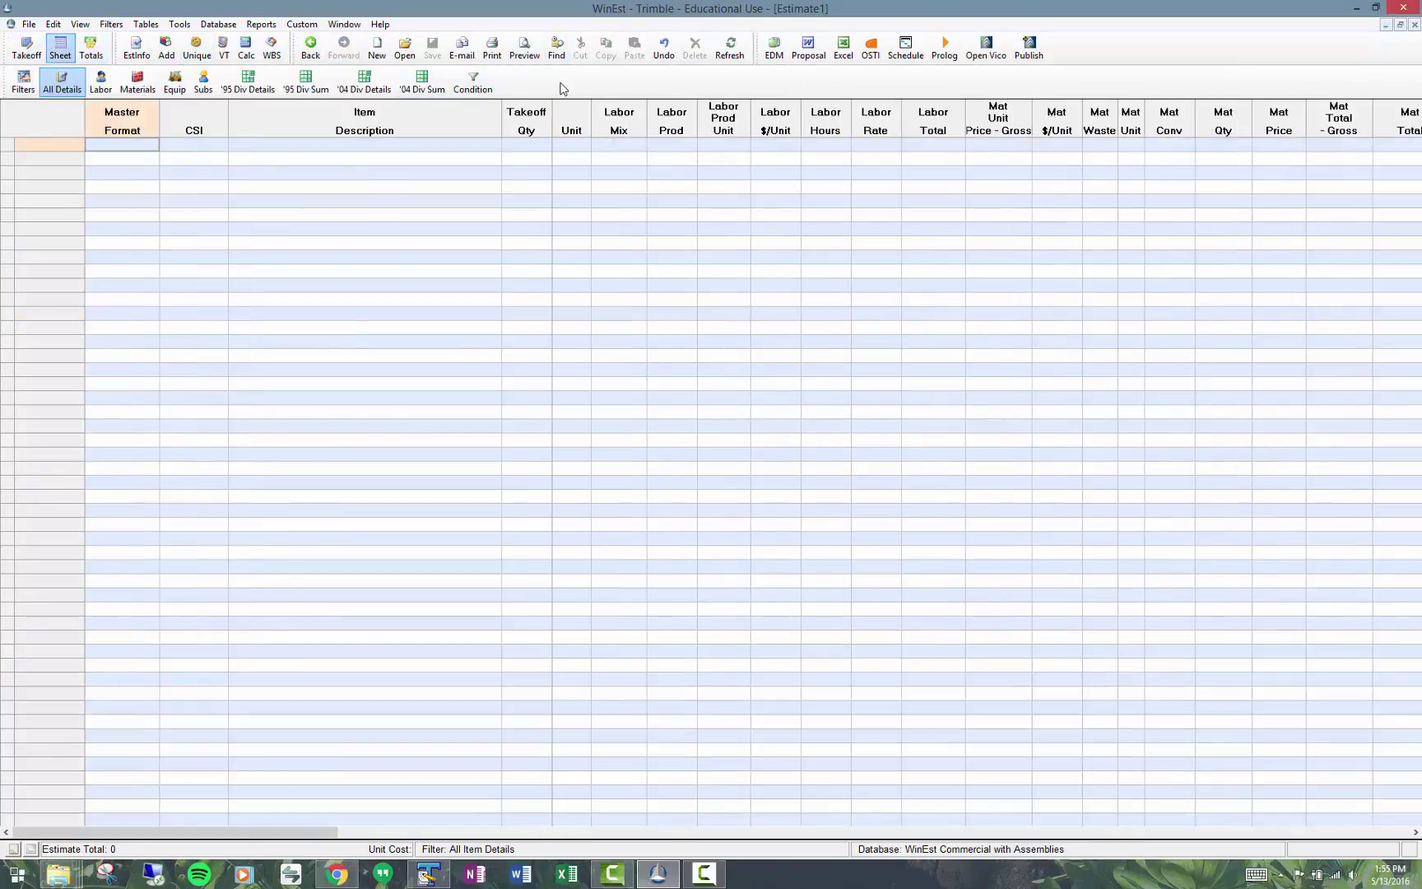
Insert a Memo filter column before CSI in the '95 Div Details layout, labelled Memo
{"action": "left_click", "coordinate": [253, 89]}
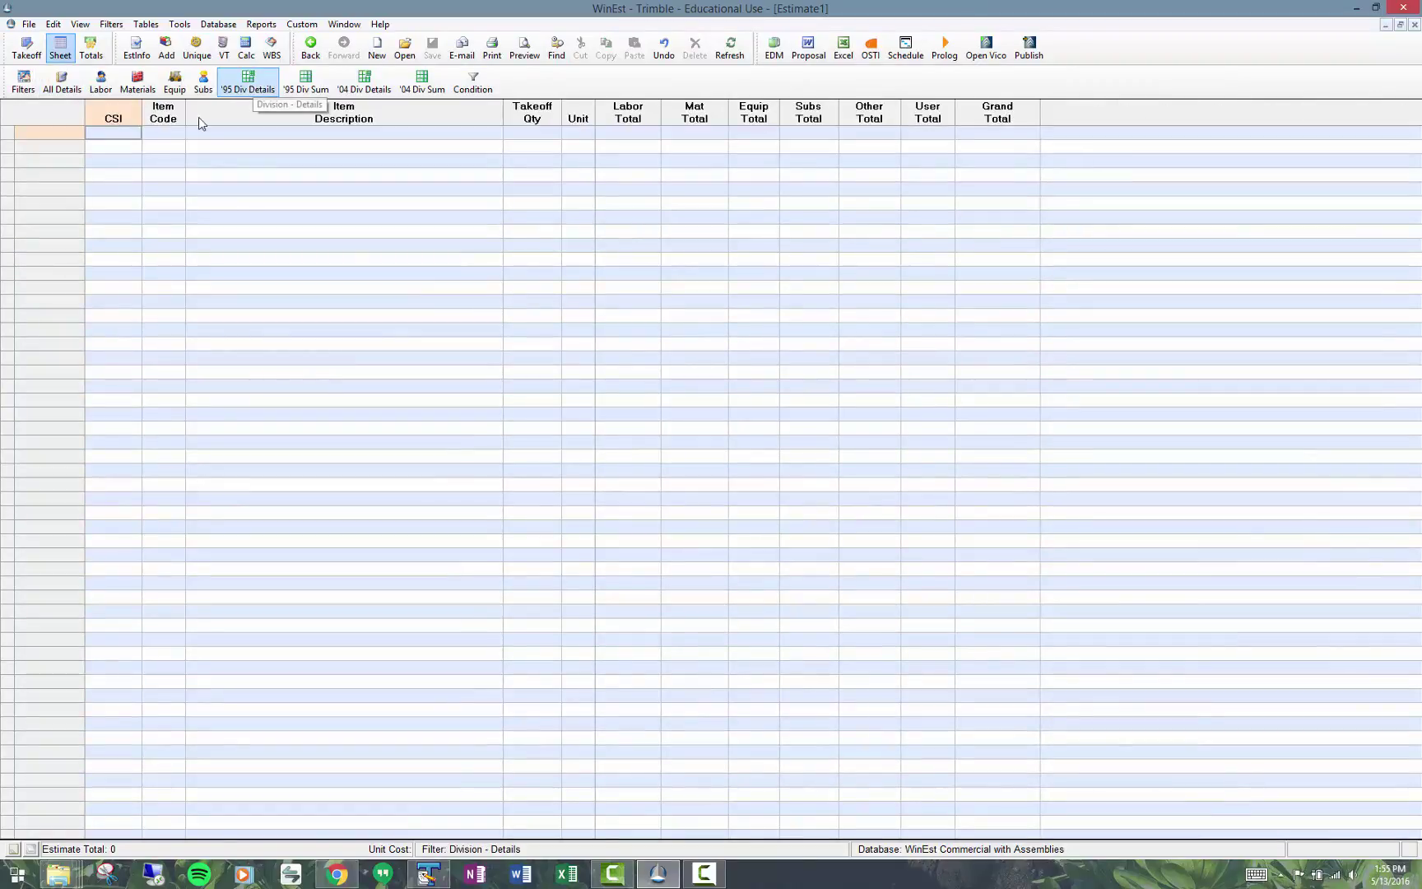
{"action": "right_click", "coordinate": [124, 115]}
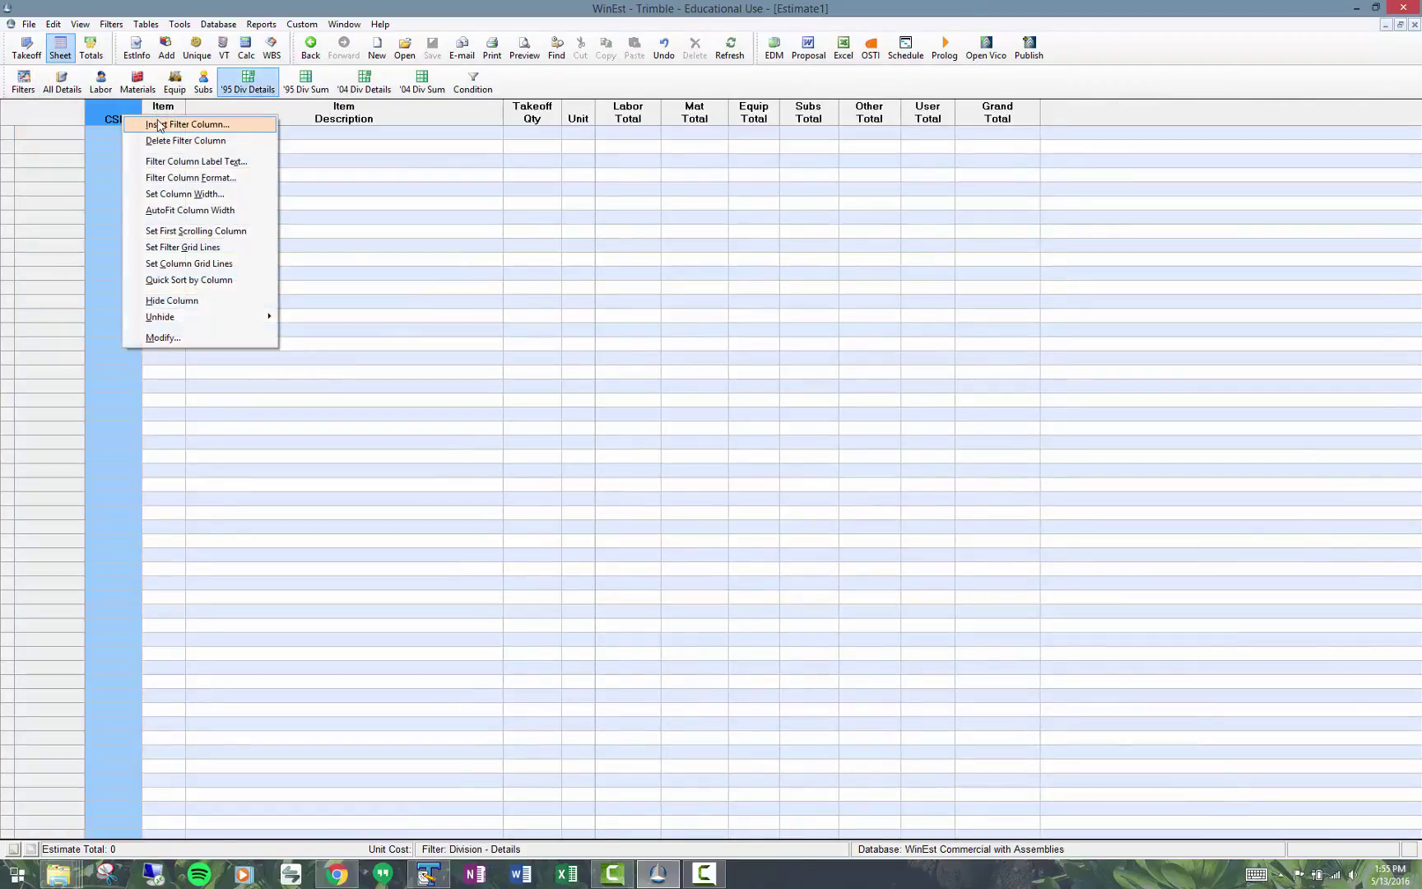
{"action": "left_click", "coordinate": [159, 124]}
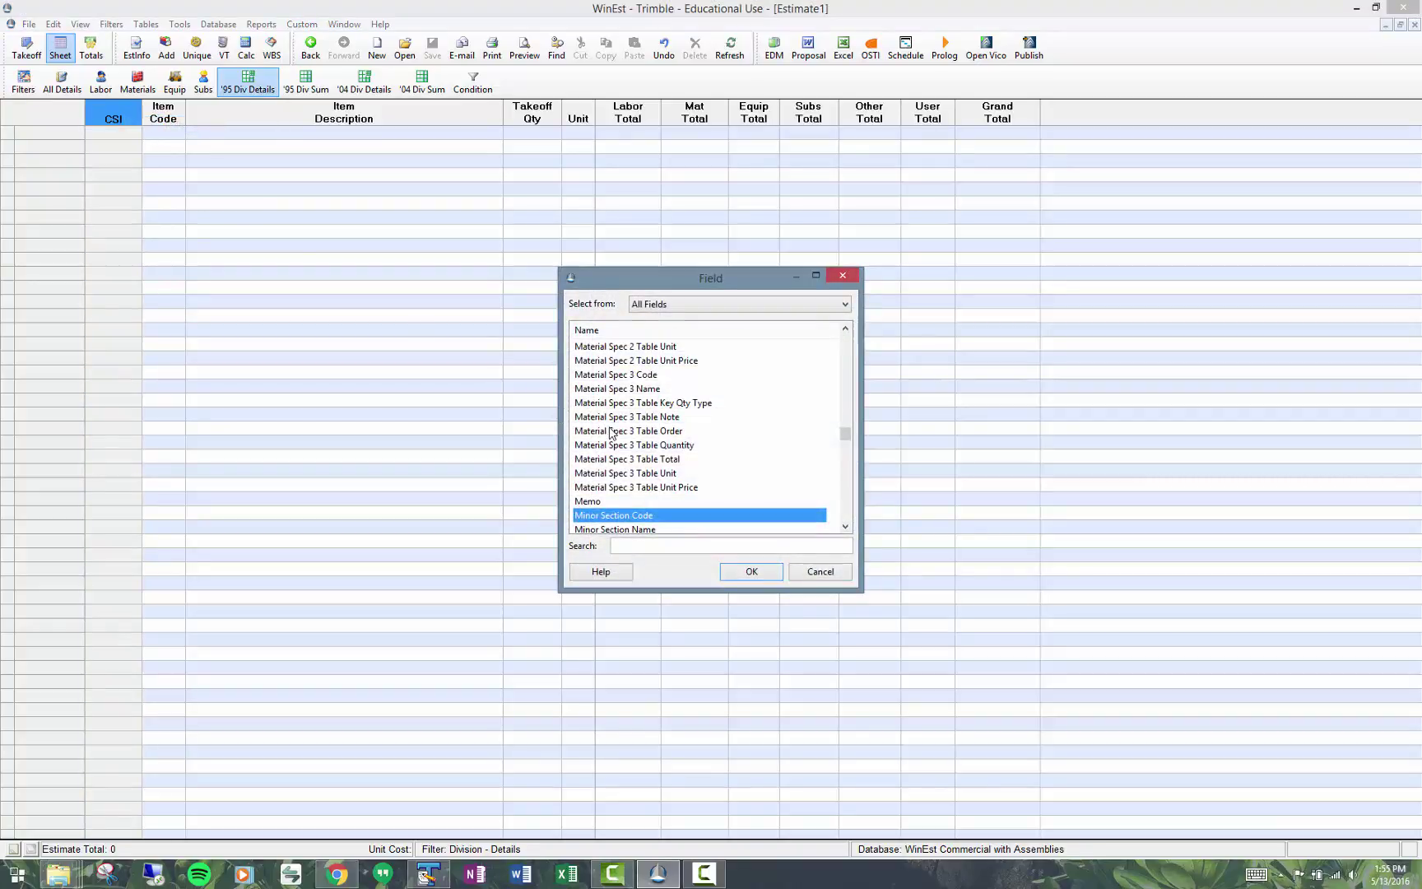
{"action": "double_click", "coordinate": [611, 502]}
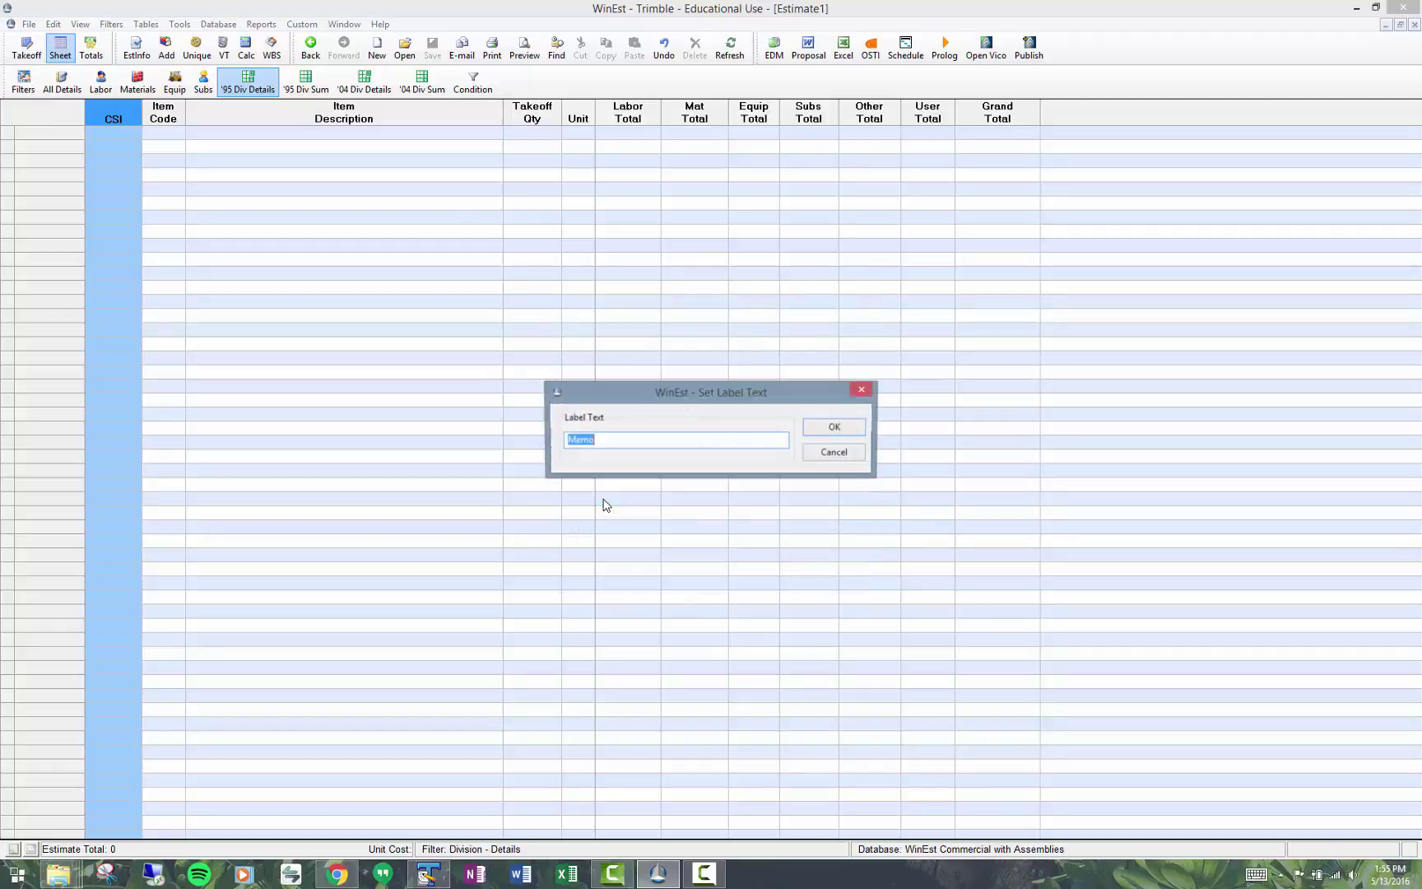
{"action": "left_click", "coordinate": [834, 428]}
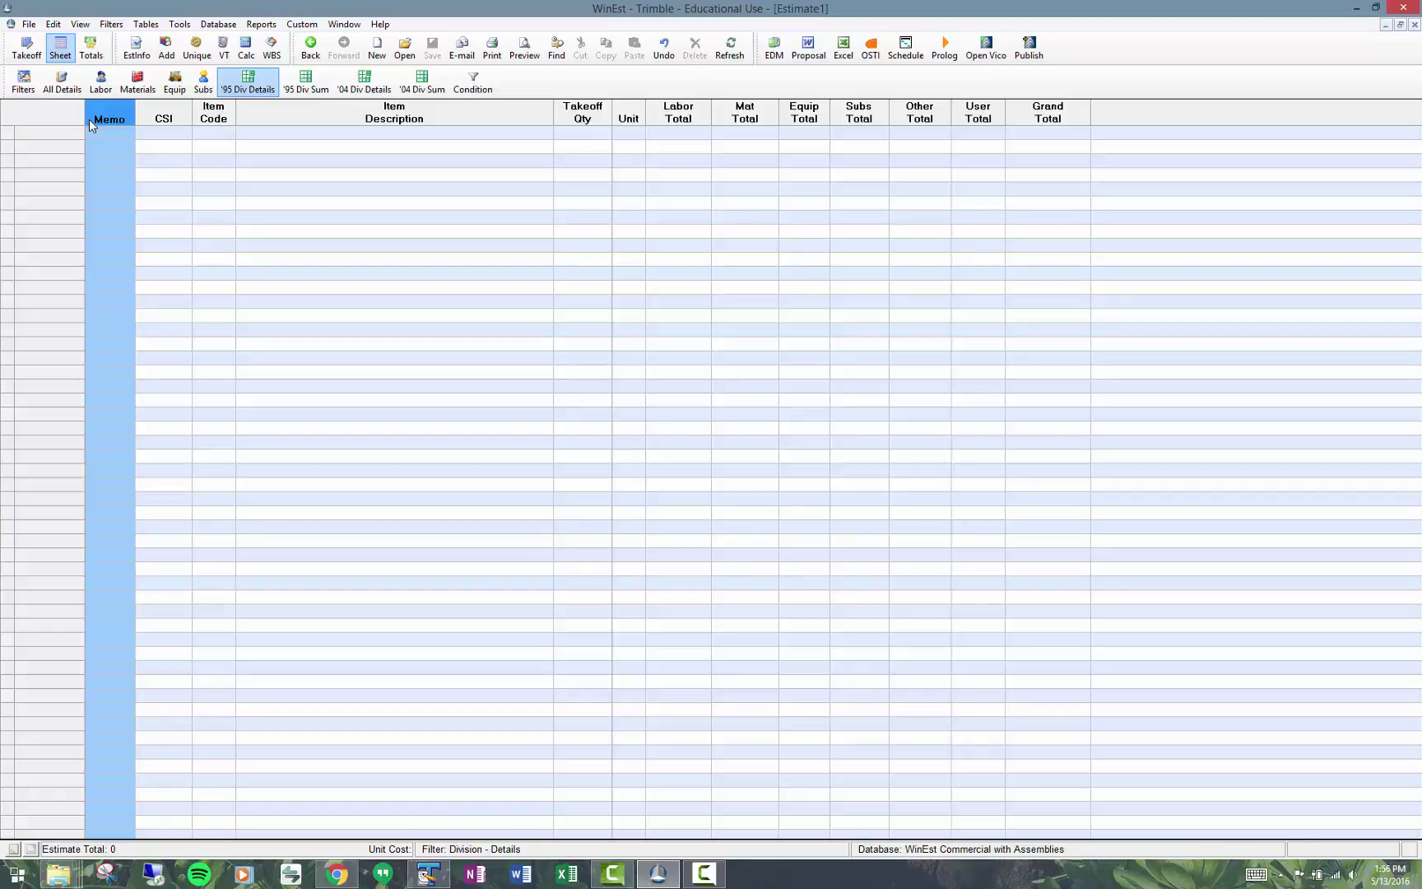
Browse the Choose Filter list, cancel without changing, then bring up the File menu
{"action": "left_click", "coordinate": [23, 81]}
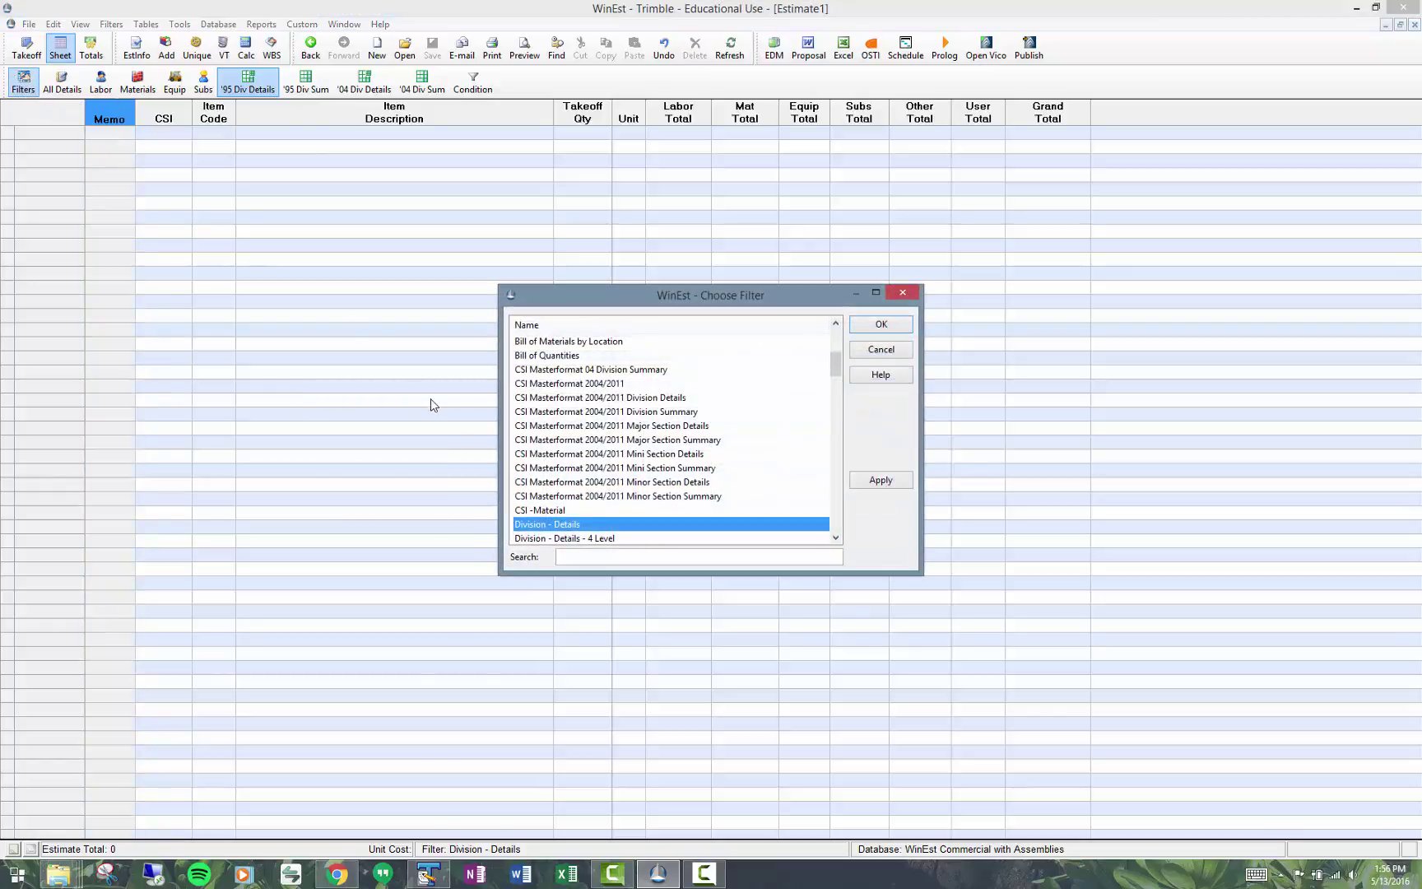
{"action": "mouse_move", "coordinate": [835, 361]}
{"action": "left_mouse_down"}
{"action": "mouse_move", "coordinate": [841, 339]}
{"action": "mouse_move", "coordinate": [838, 514]}
{"action": "left_mouse_up"}
{"action": "left_click", "coordinate": [887, 350]}
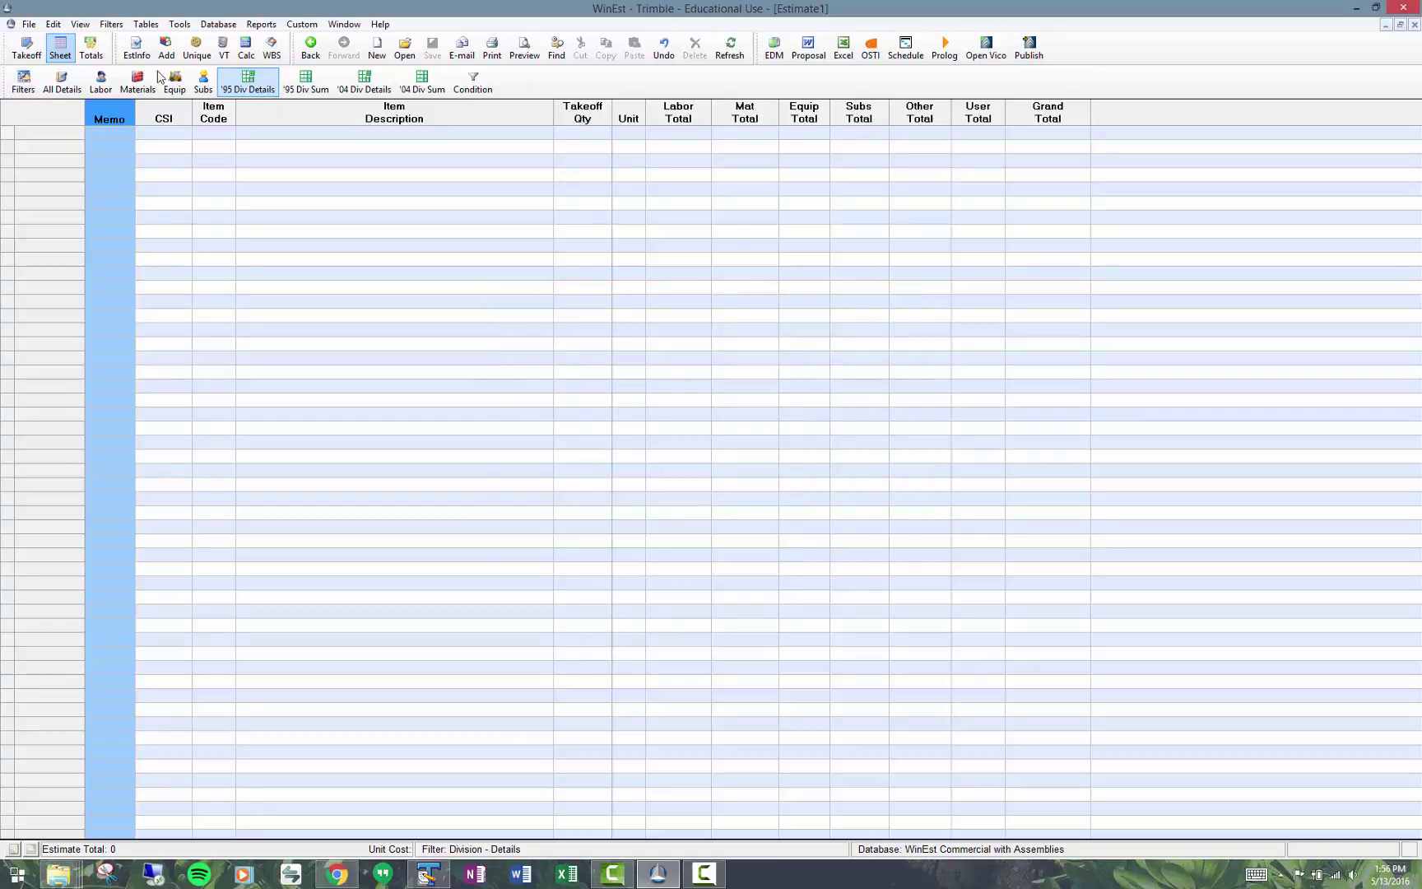
{"action": "left_click", "coordinate": [28, 23]}
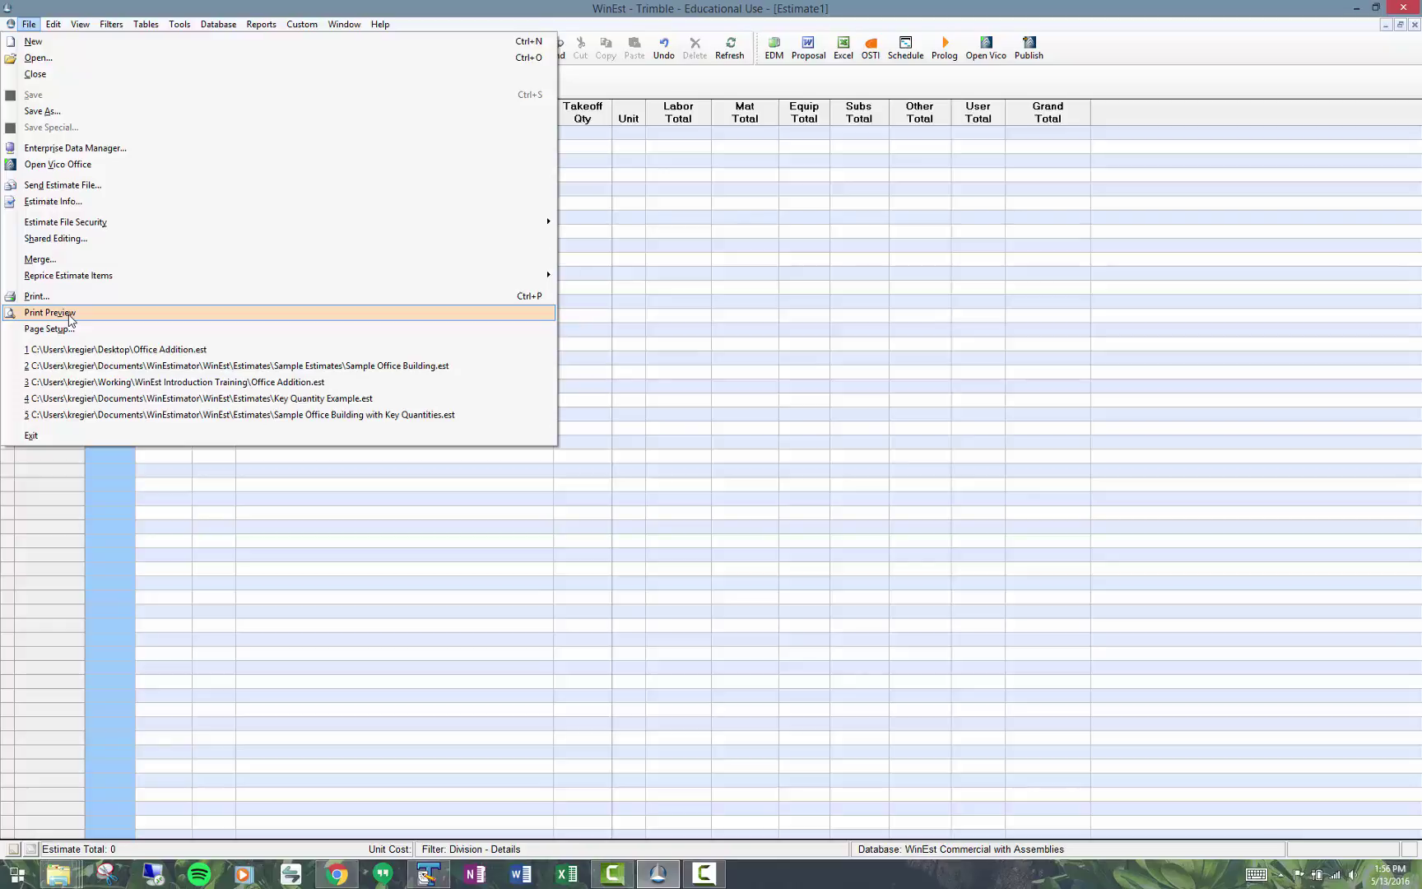
Set the current page style to Simple Style in Page Setup and confirm
{"action": "left_click", "coordinate": [67, 328]}
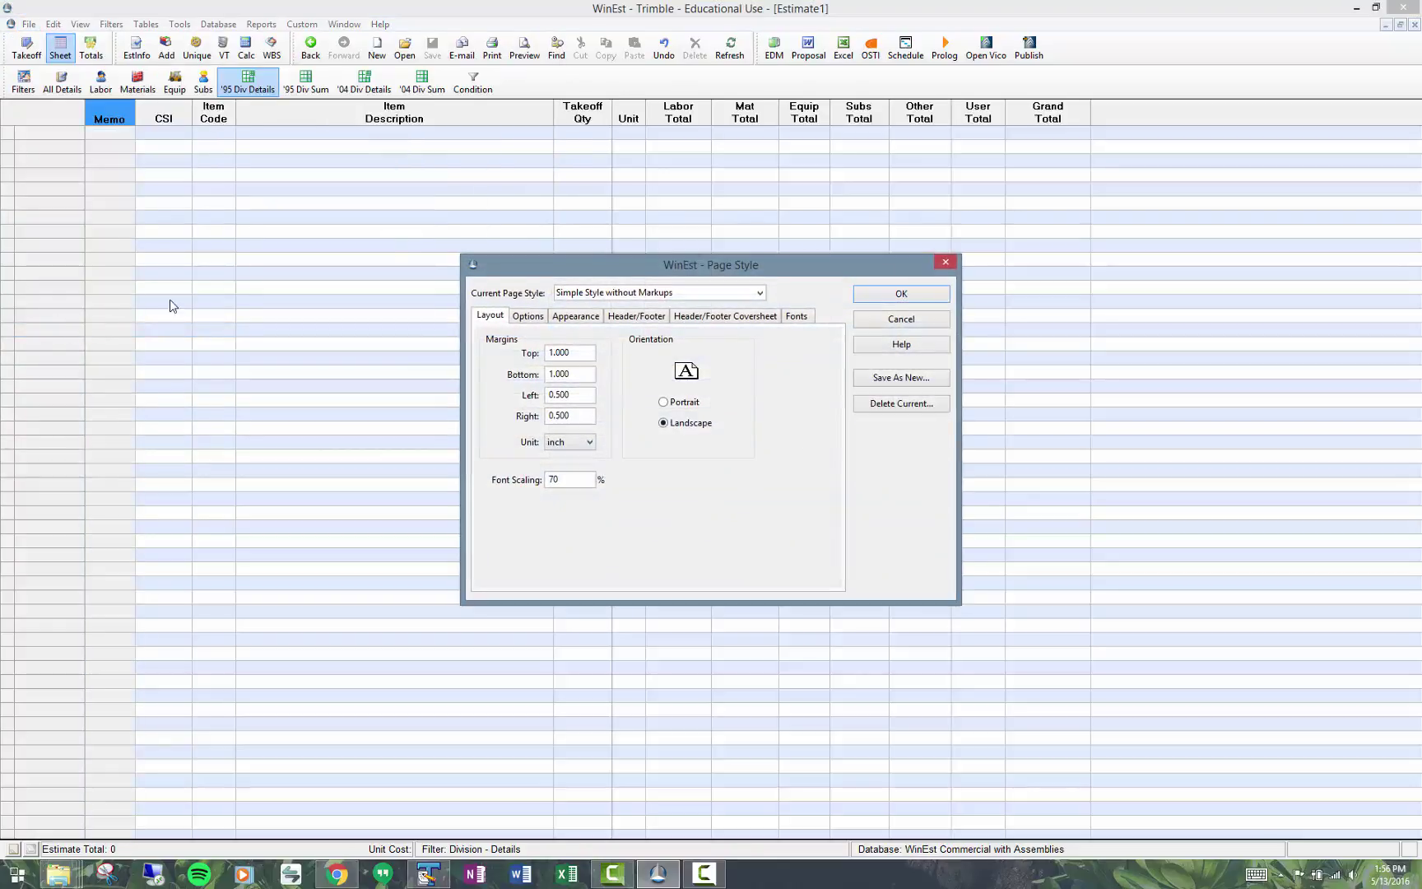
{"action": "left_click_drag", "start_coordinate": [645, 270], "coordinate": [545, 207]}
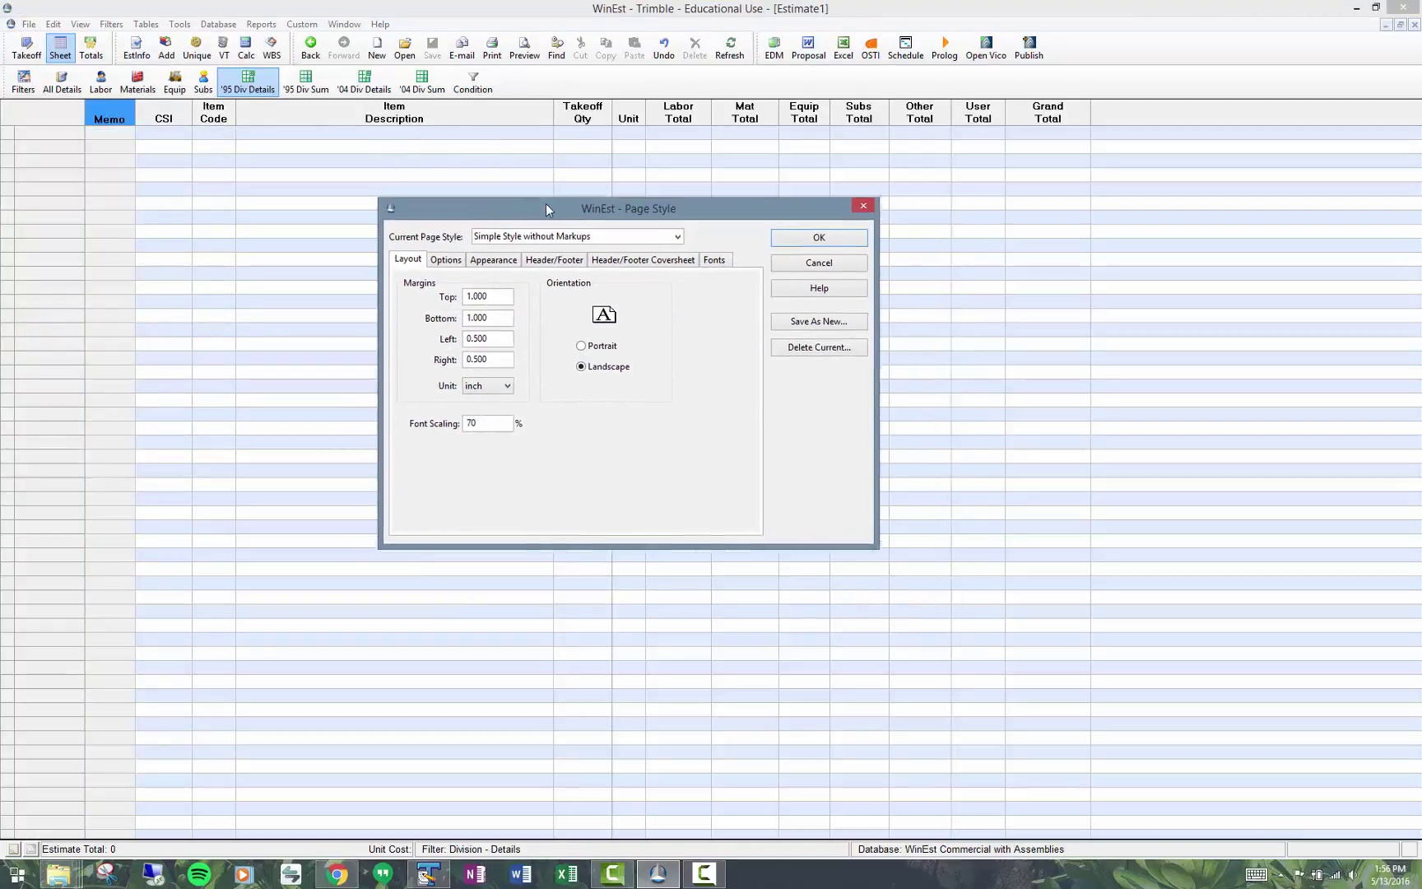
{"action": "left_click", "coordinate": [660, 230]}
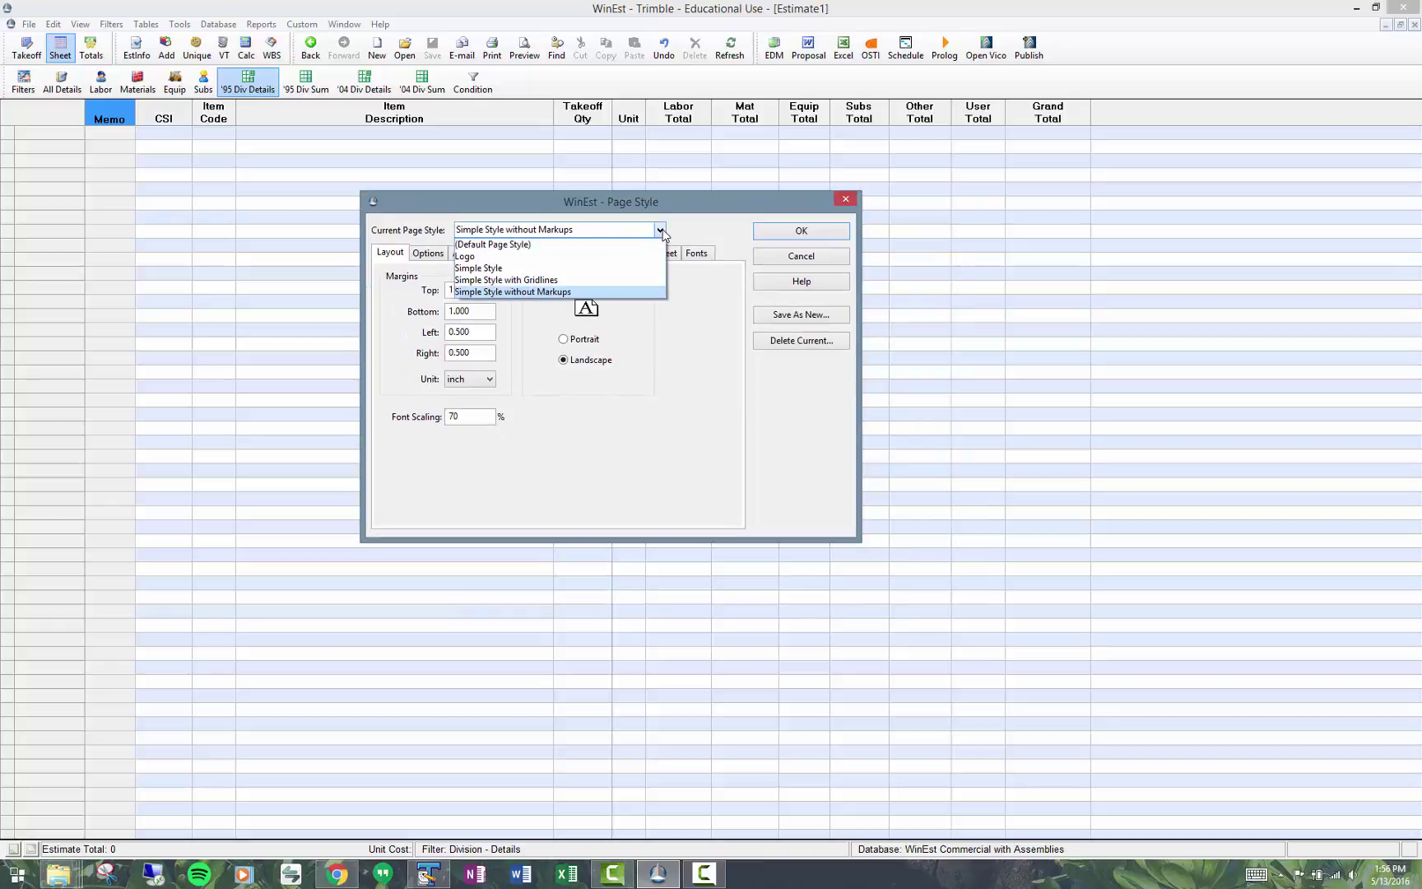
{"action": "left_click", "coordinate": [514, 268]}
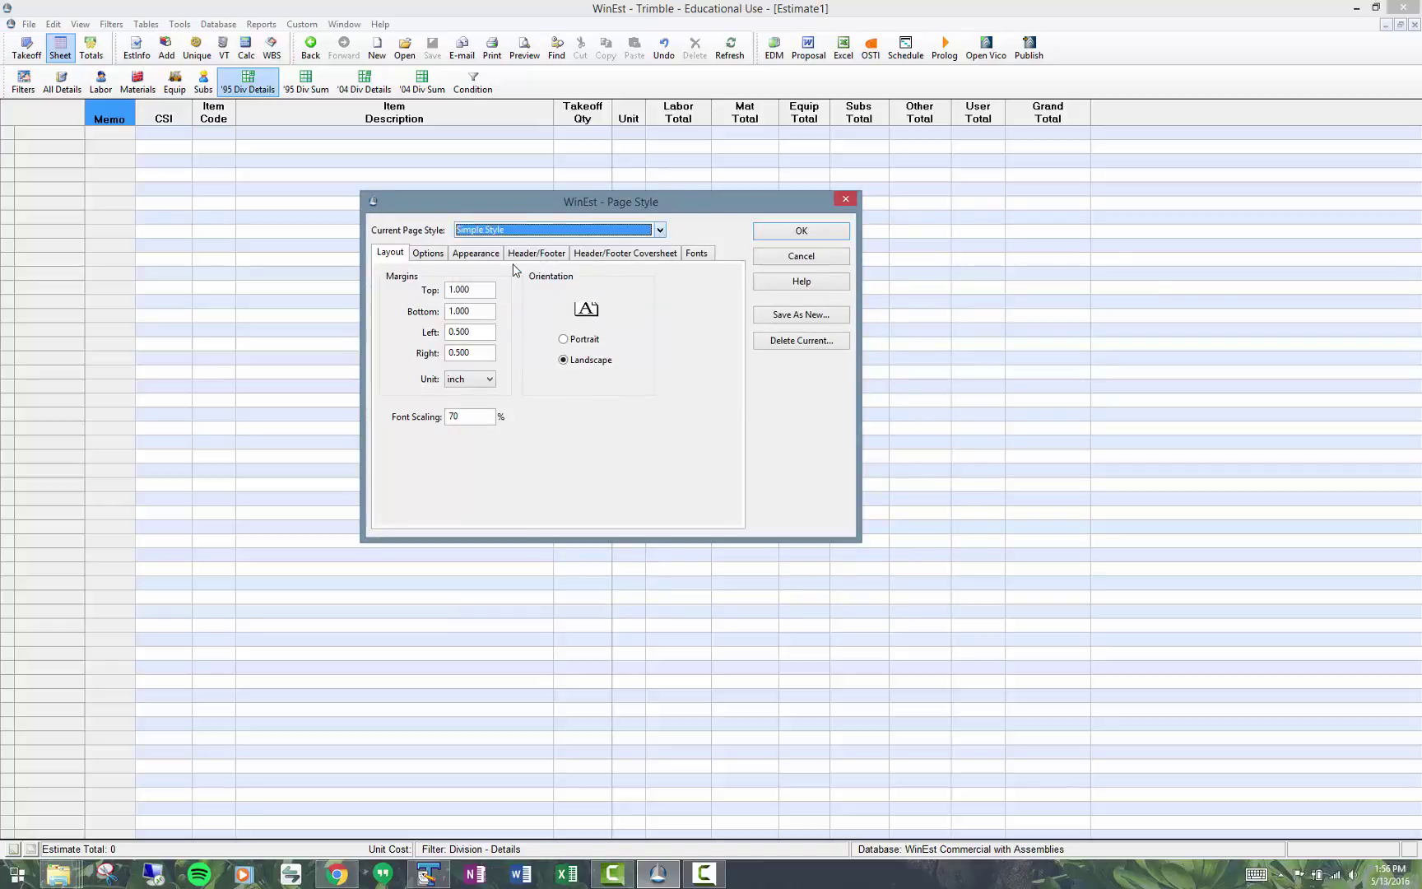
{"action": "left_click", "coordinate": [834, 231]}
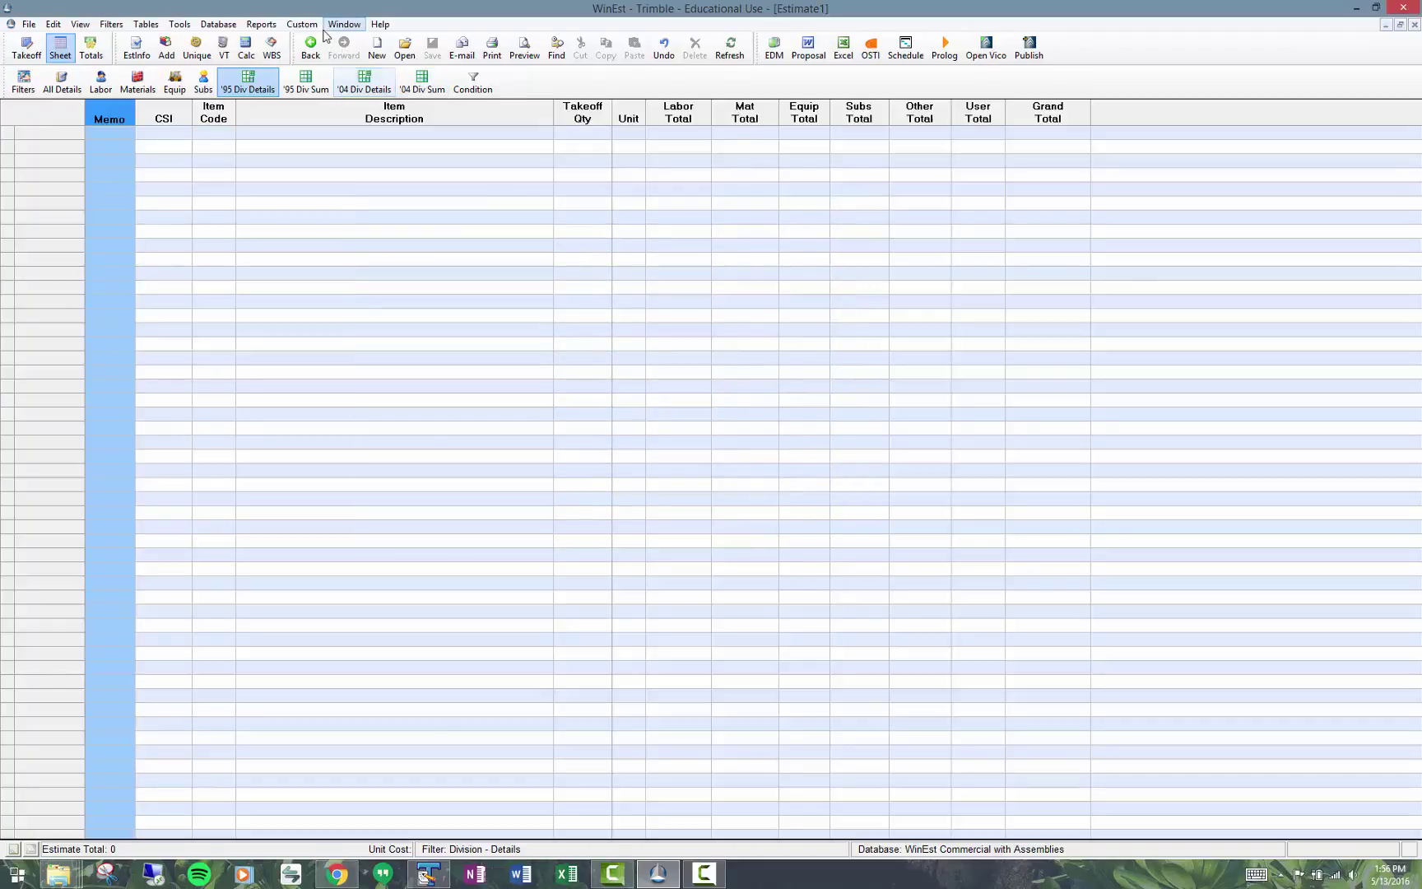
Browse the Reports menu without choosing, then show the Filters config file options
{"action": "left_click", "coordinate": [265, 24]}
{"action": "mouse_move", "coordinate": [138, 41]}
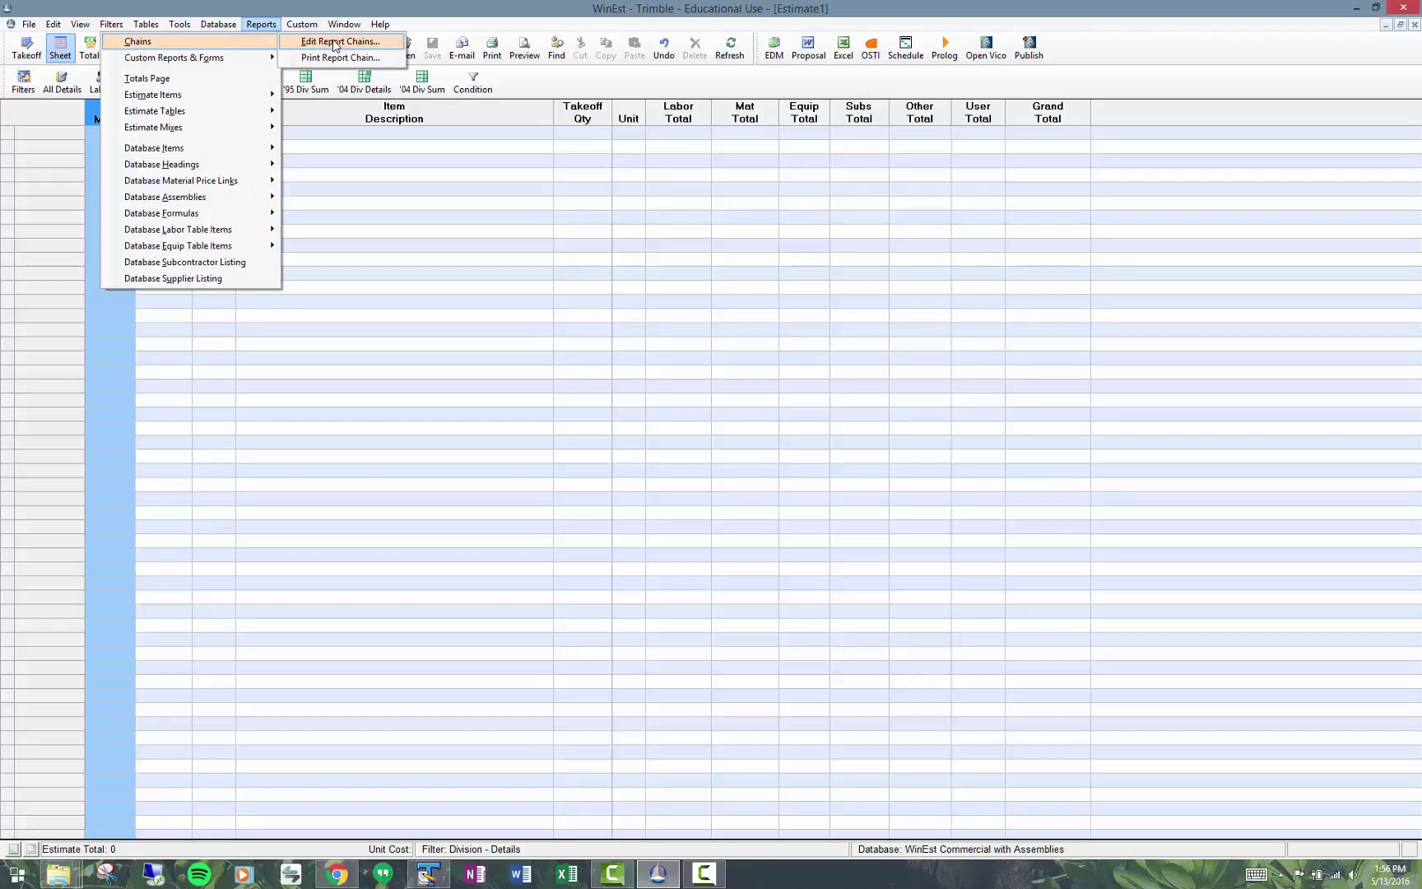
{"action": "left_click", "coordinate": [569, 83]}
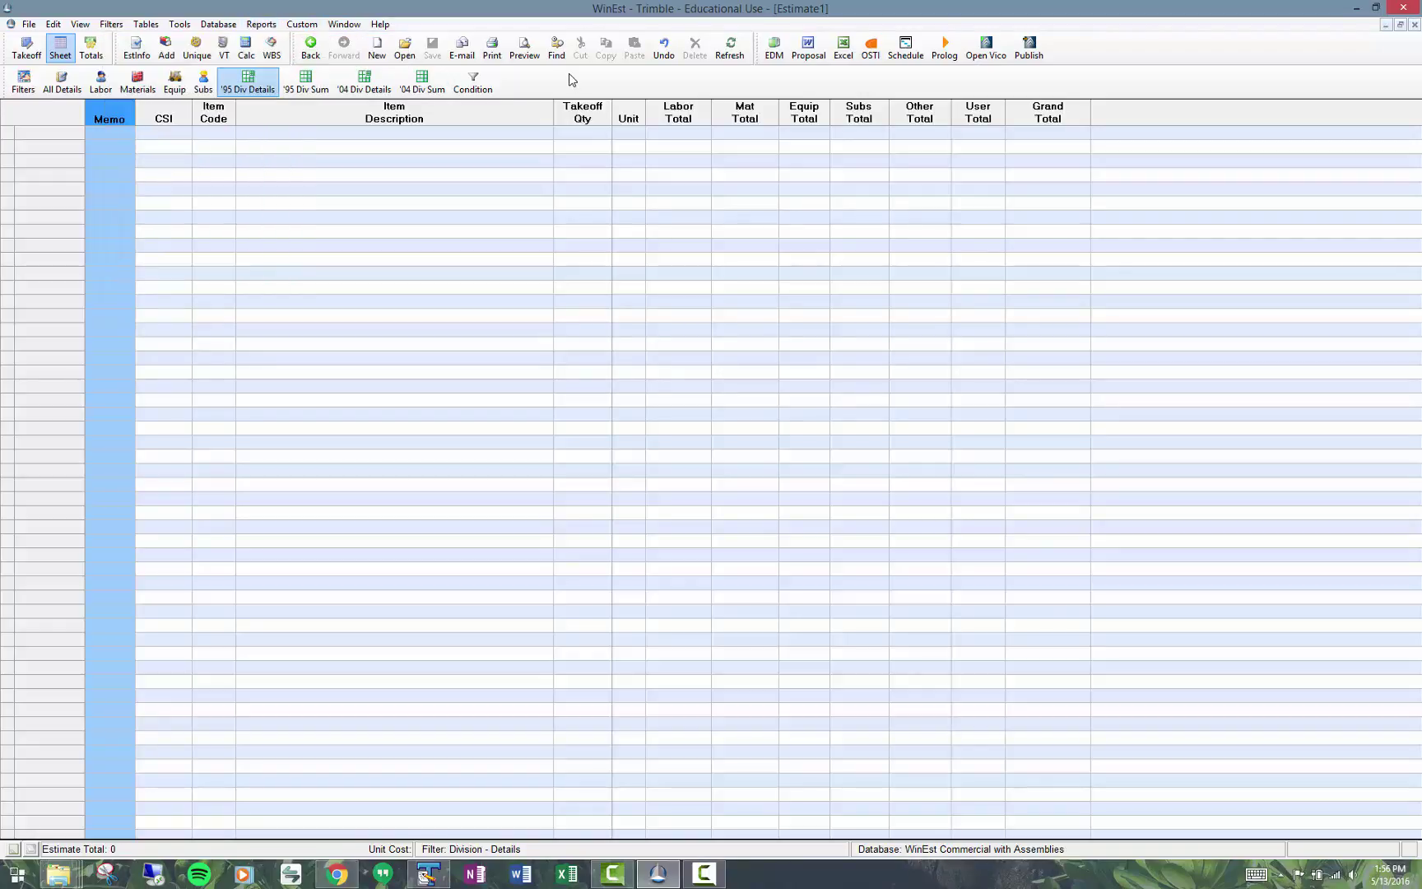
{"action": "left_click", "coordinate": [122, 27]}
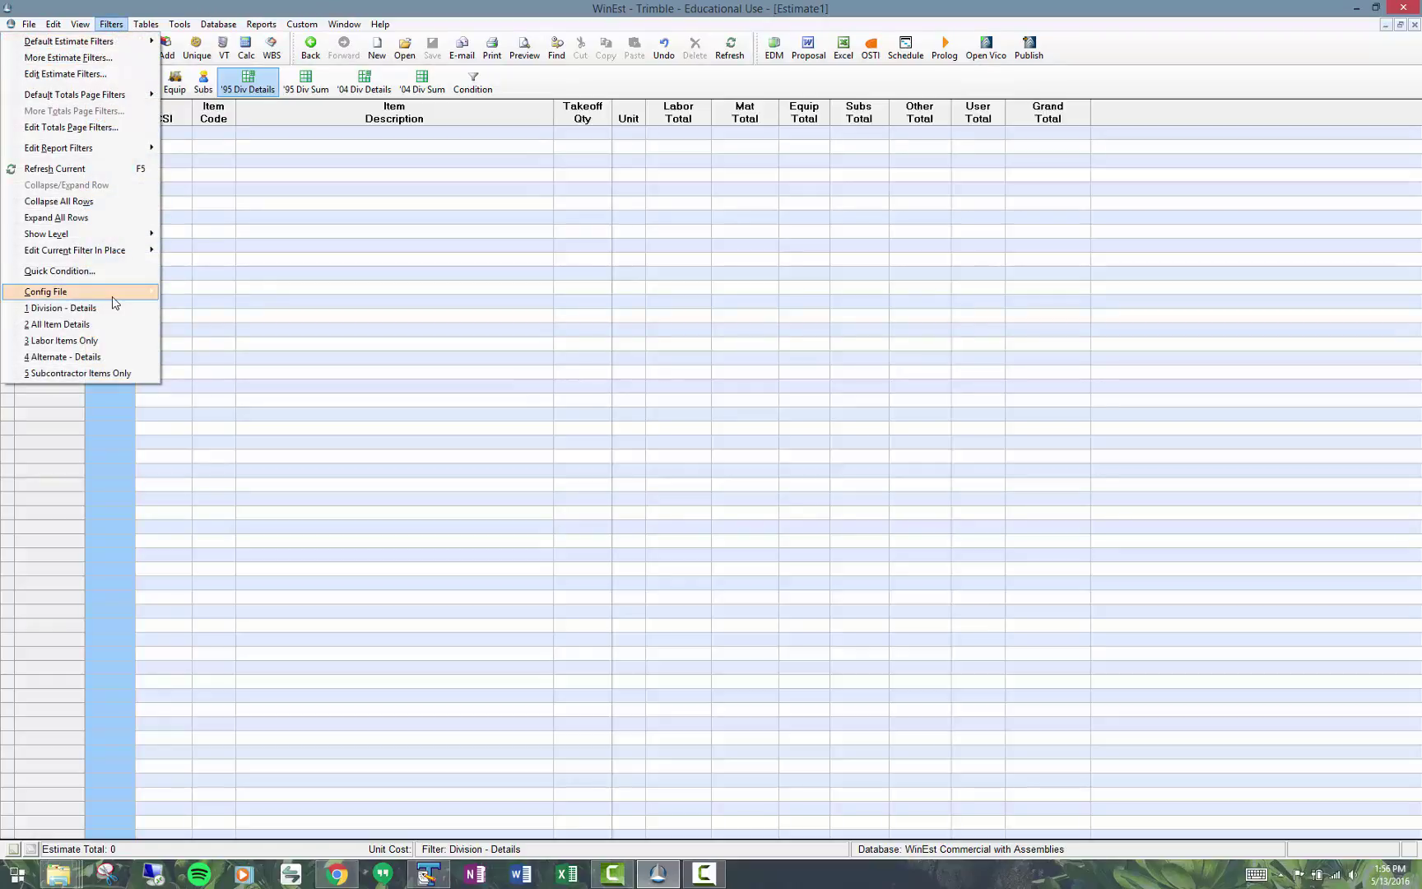
{"action": "mouse_move", "coordinate": [45, 292]}
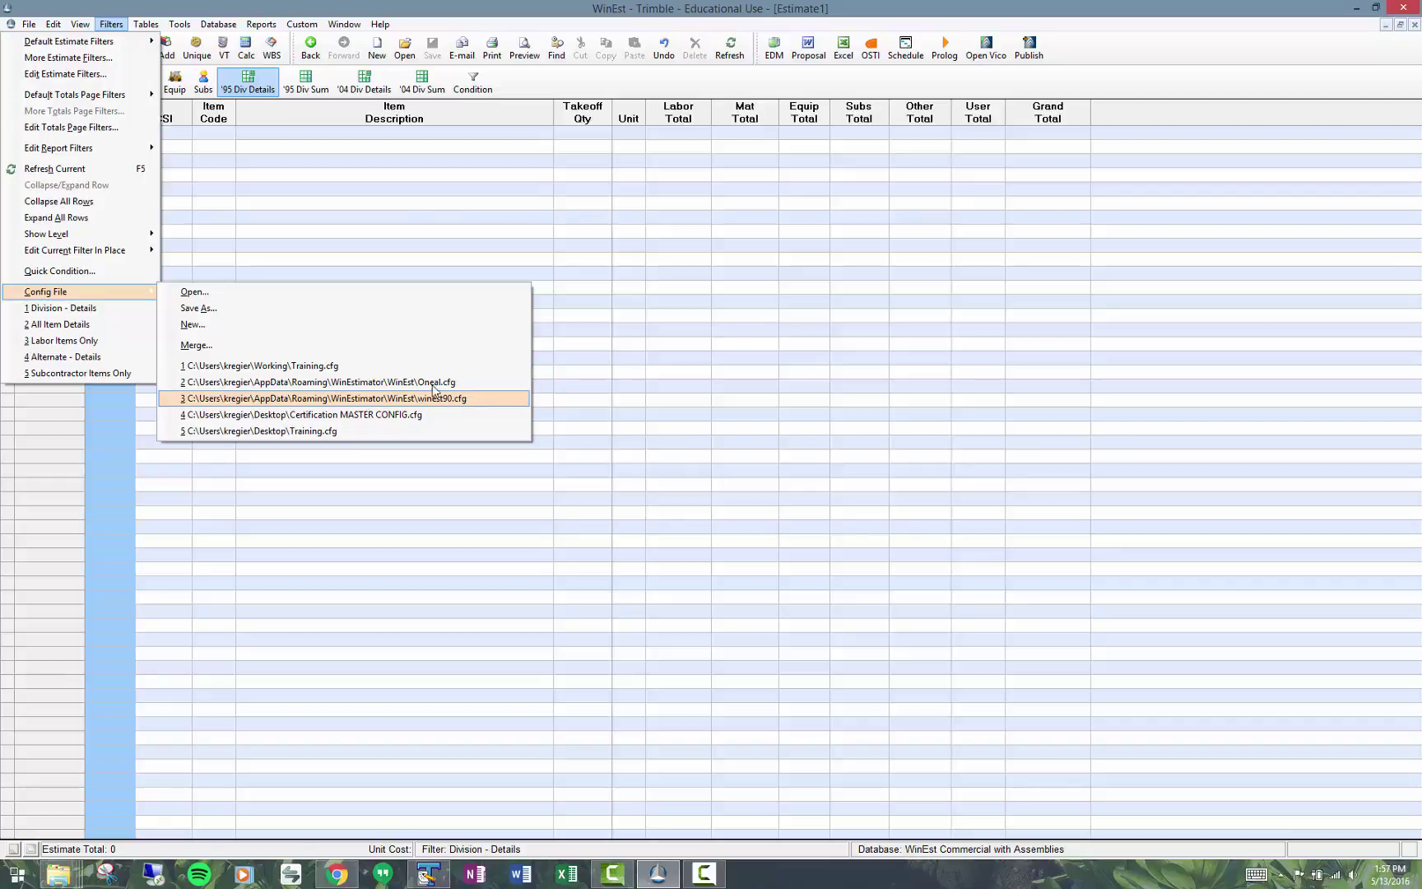
{"action": "left_click", "coordinate": [558, 78]}
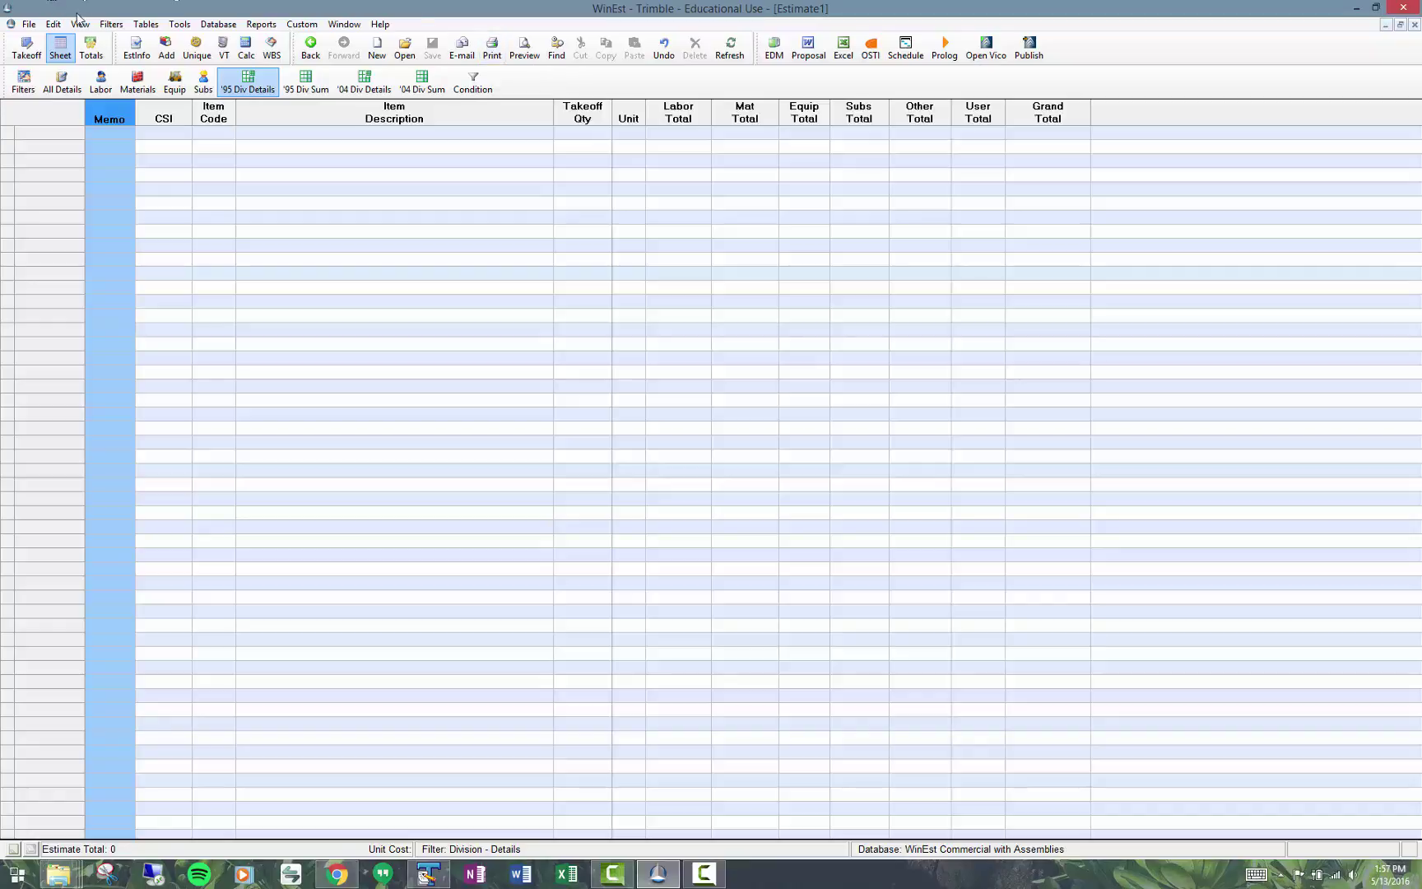
{"action": "left_click", "coordinate": [112, 24]}
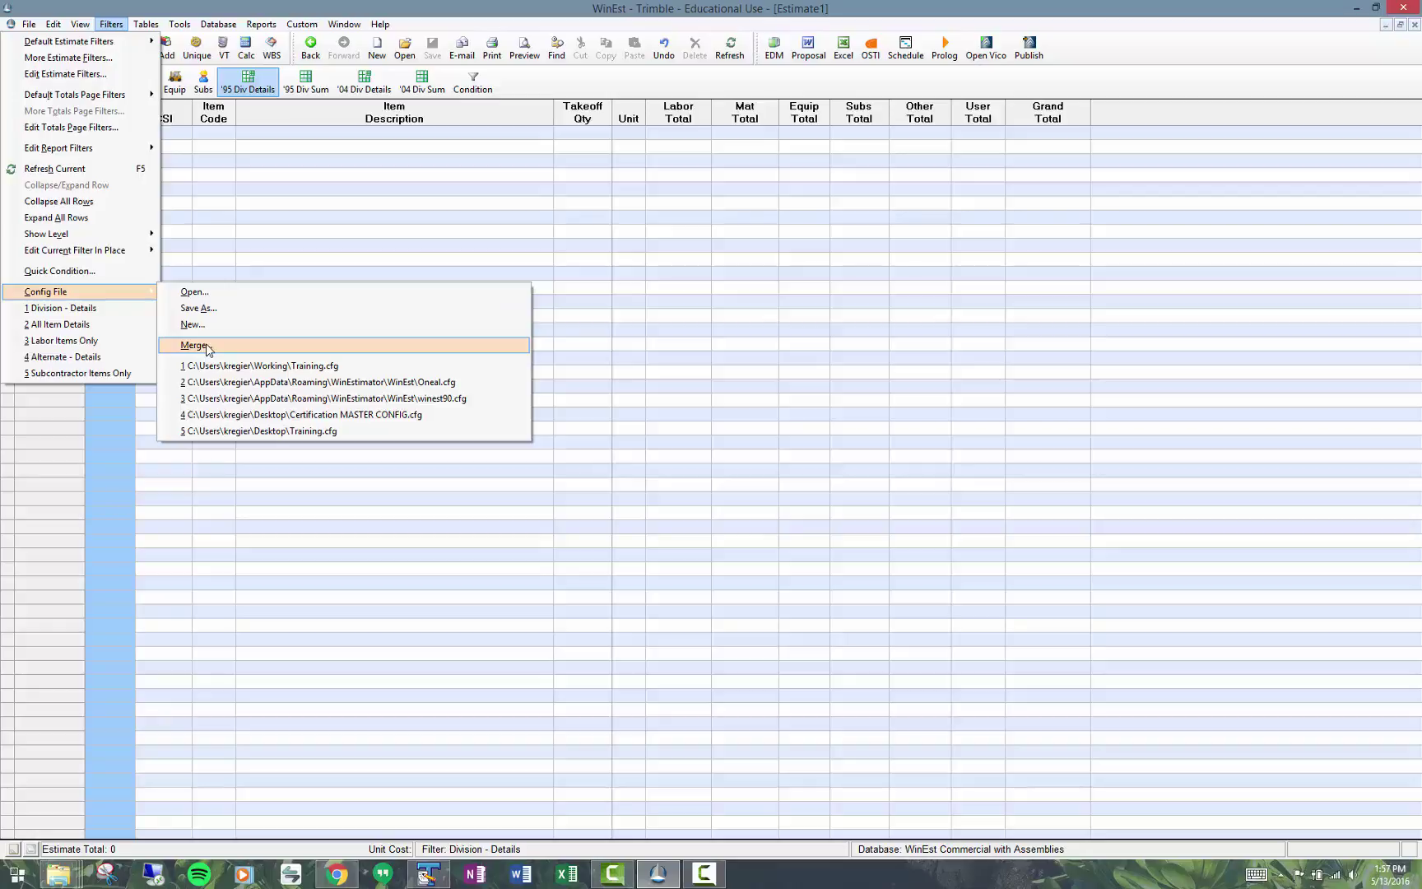
{"action": "left_click", "coordinate": [209, 349]}
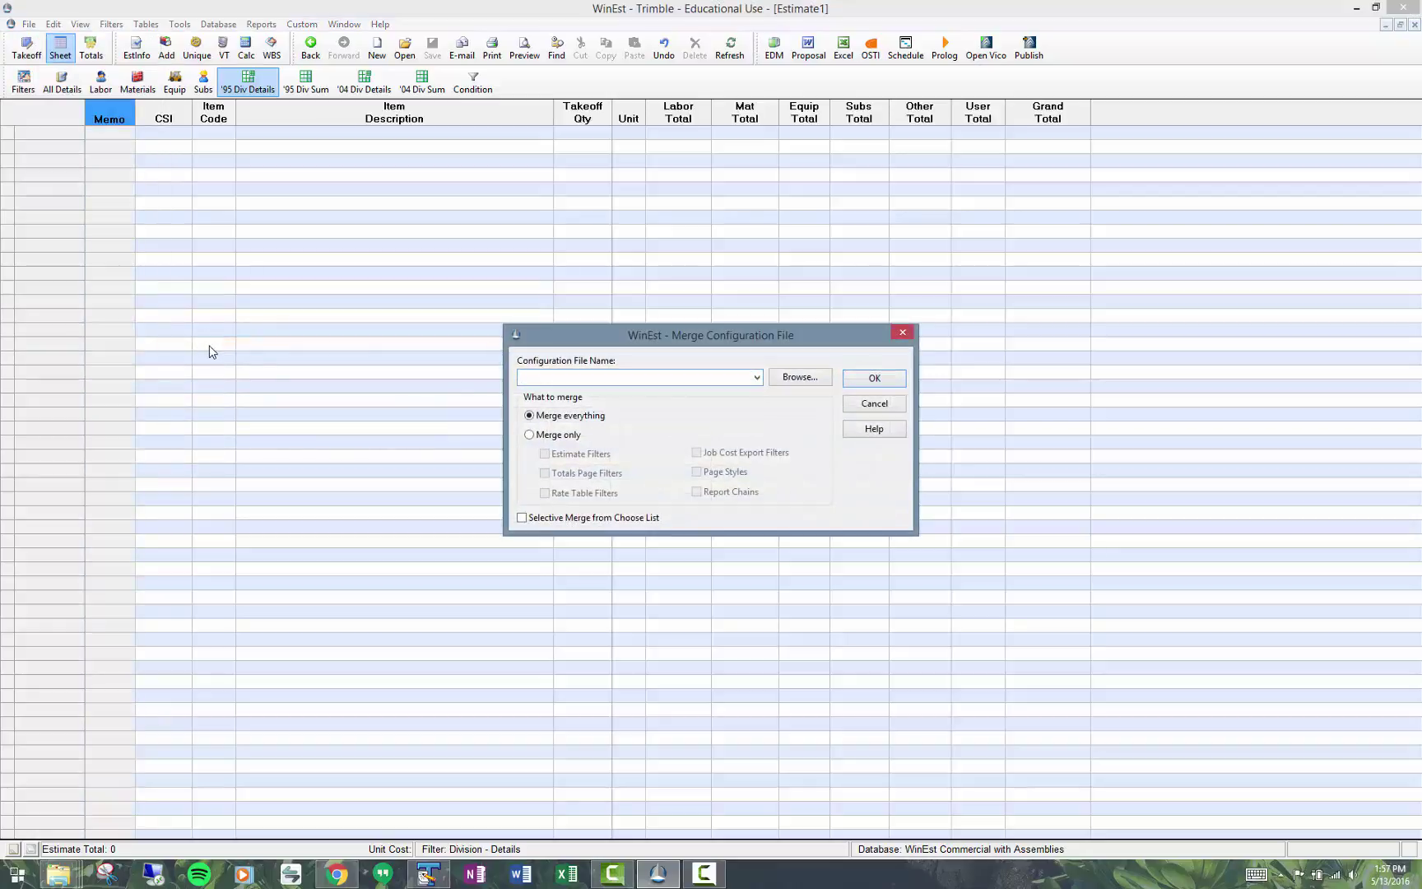
{"action": "left_click_drag", "start_coordinate": [663, 344], "coordinate": [550, 284]}
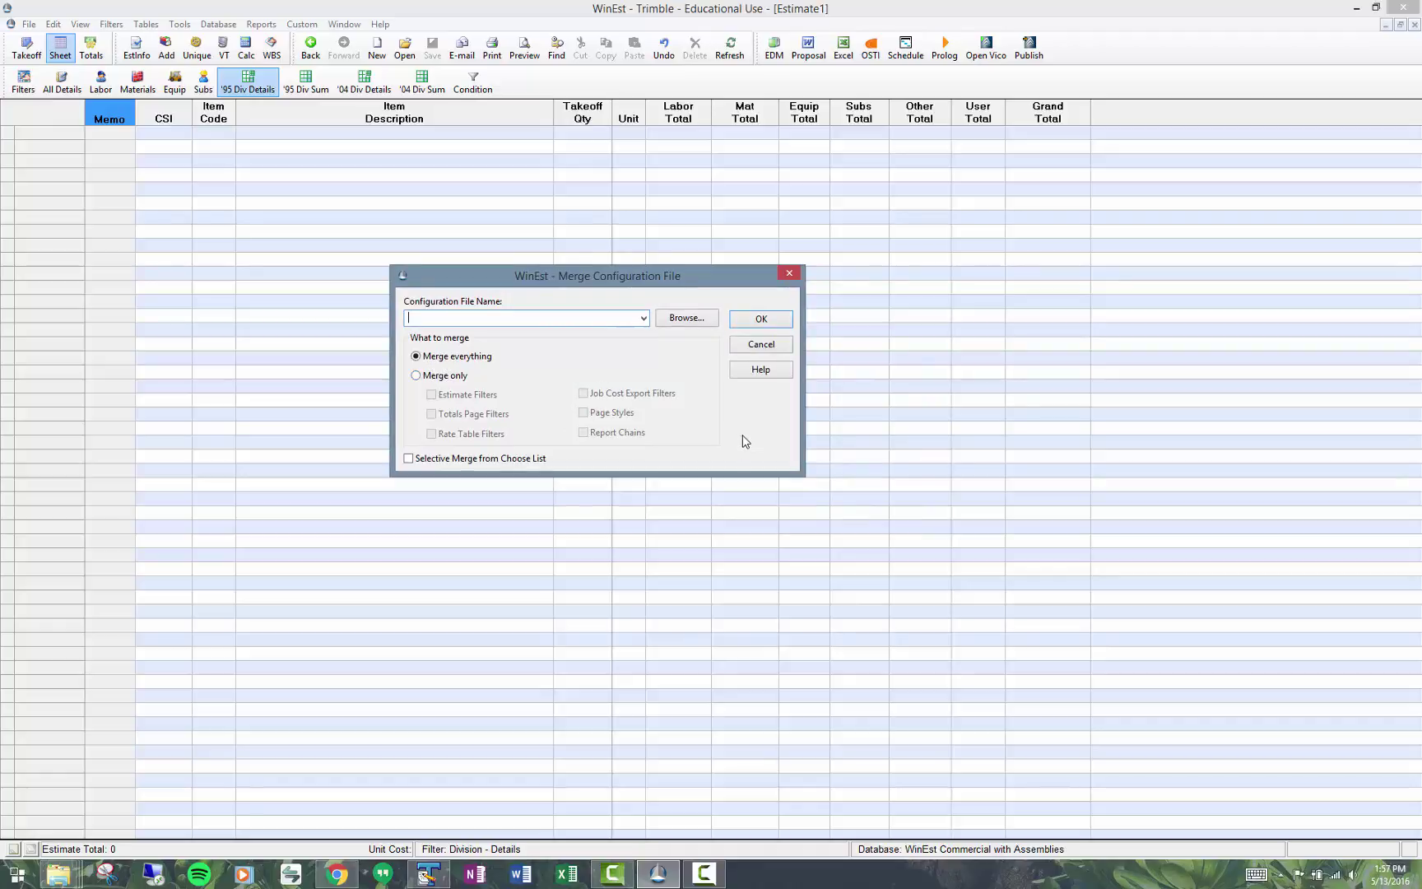
{"action": "left_click", "coordinate": [441, 377]}
{"action": "left_click", "coordinate": [433, 395]}
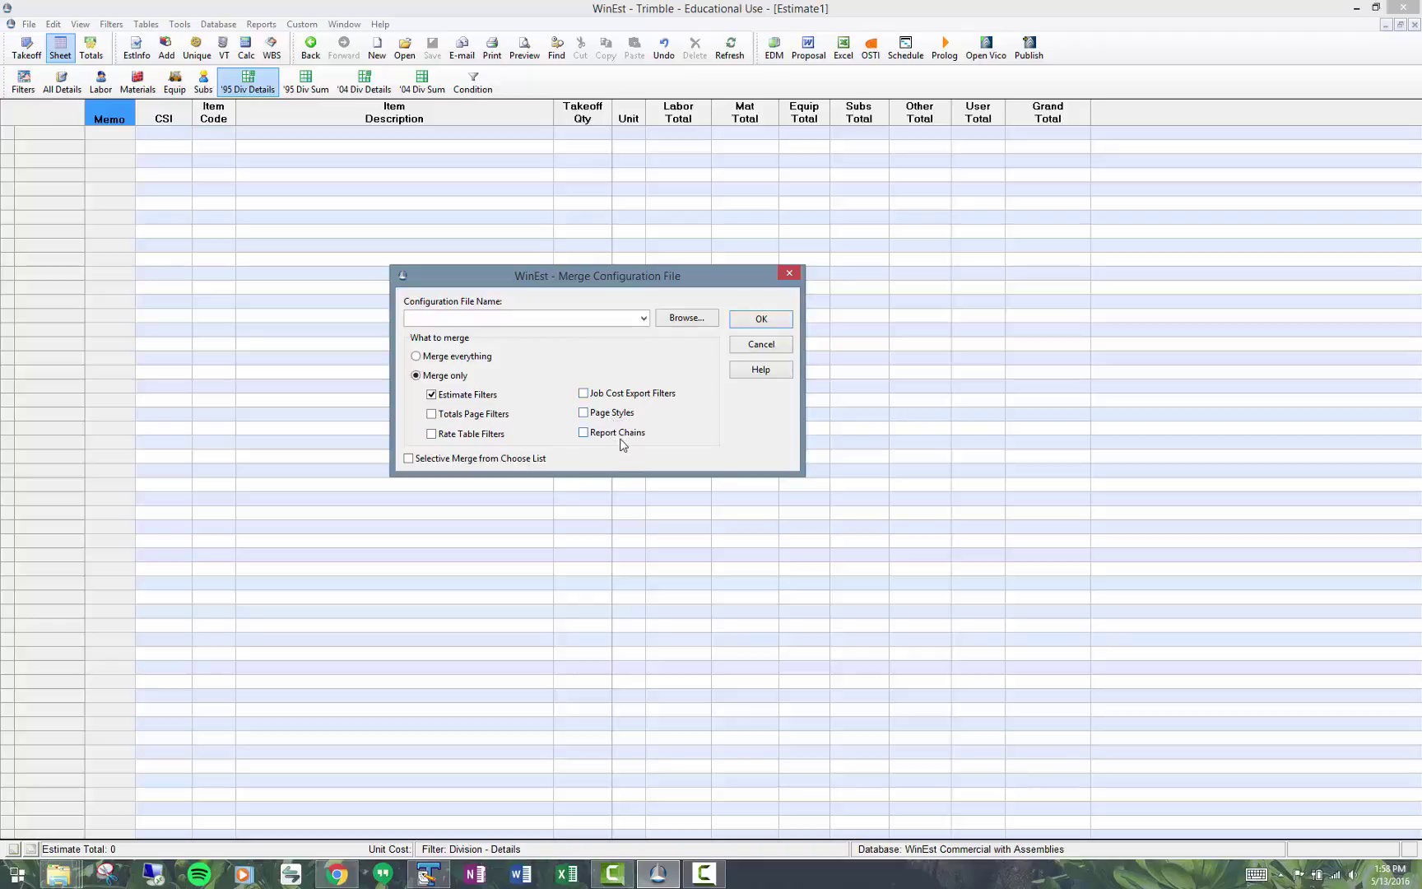
{"action": "left_click", "coordinate": [408, 459]}
{"action": "left_click", "coordinate": [761, 319]}
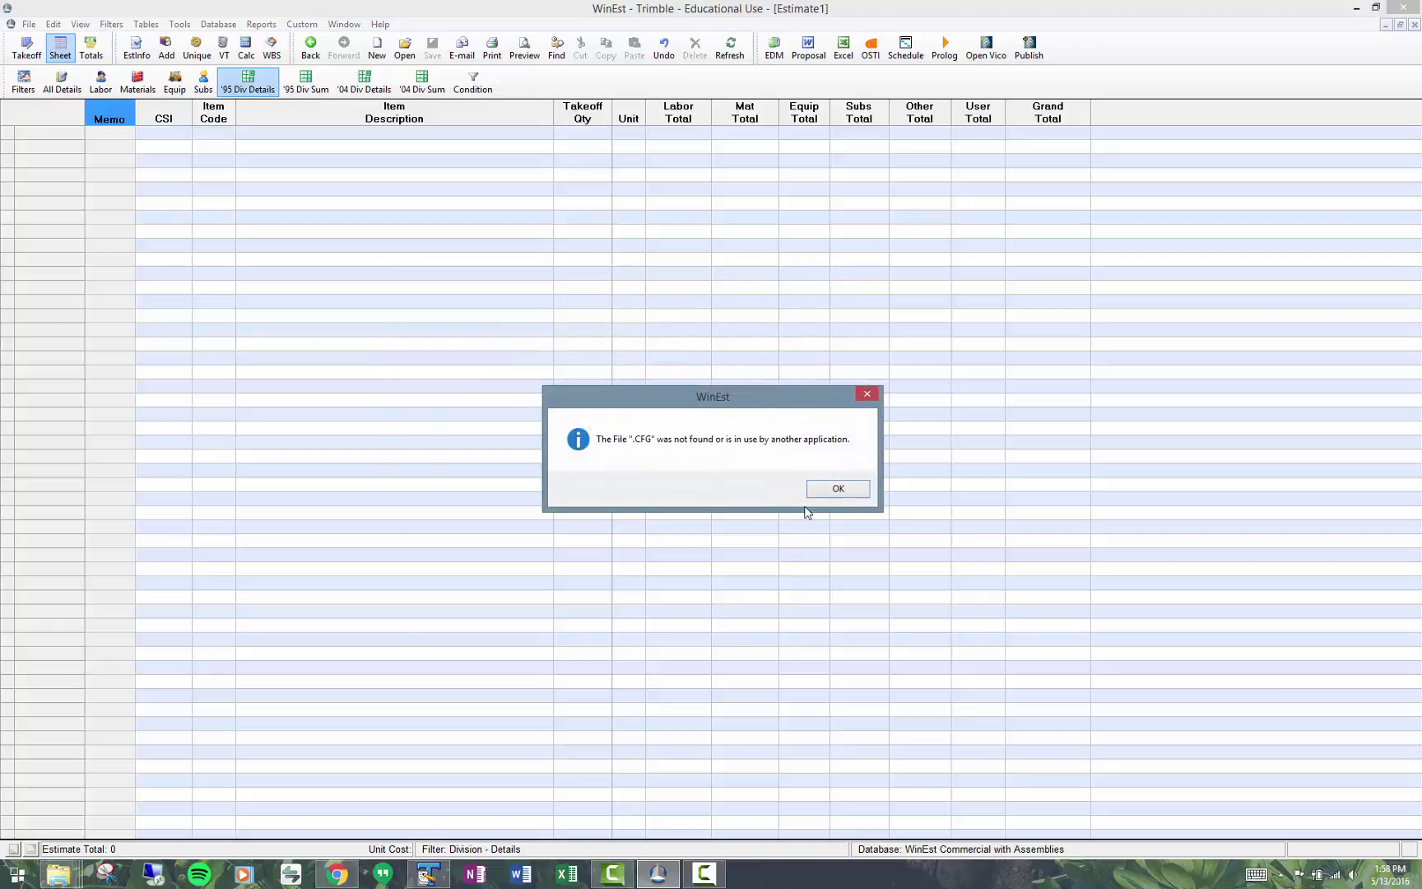
{"action": "left_click", "coordinate": [835, 489]}
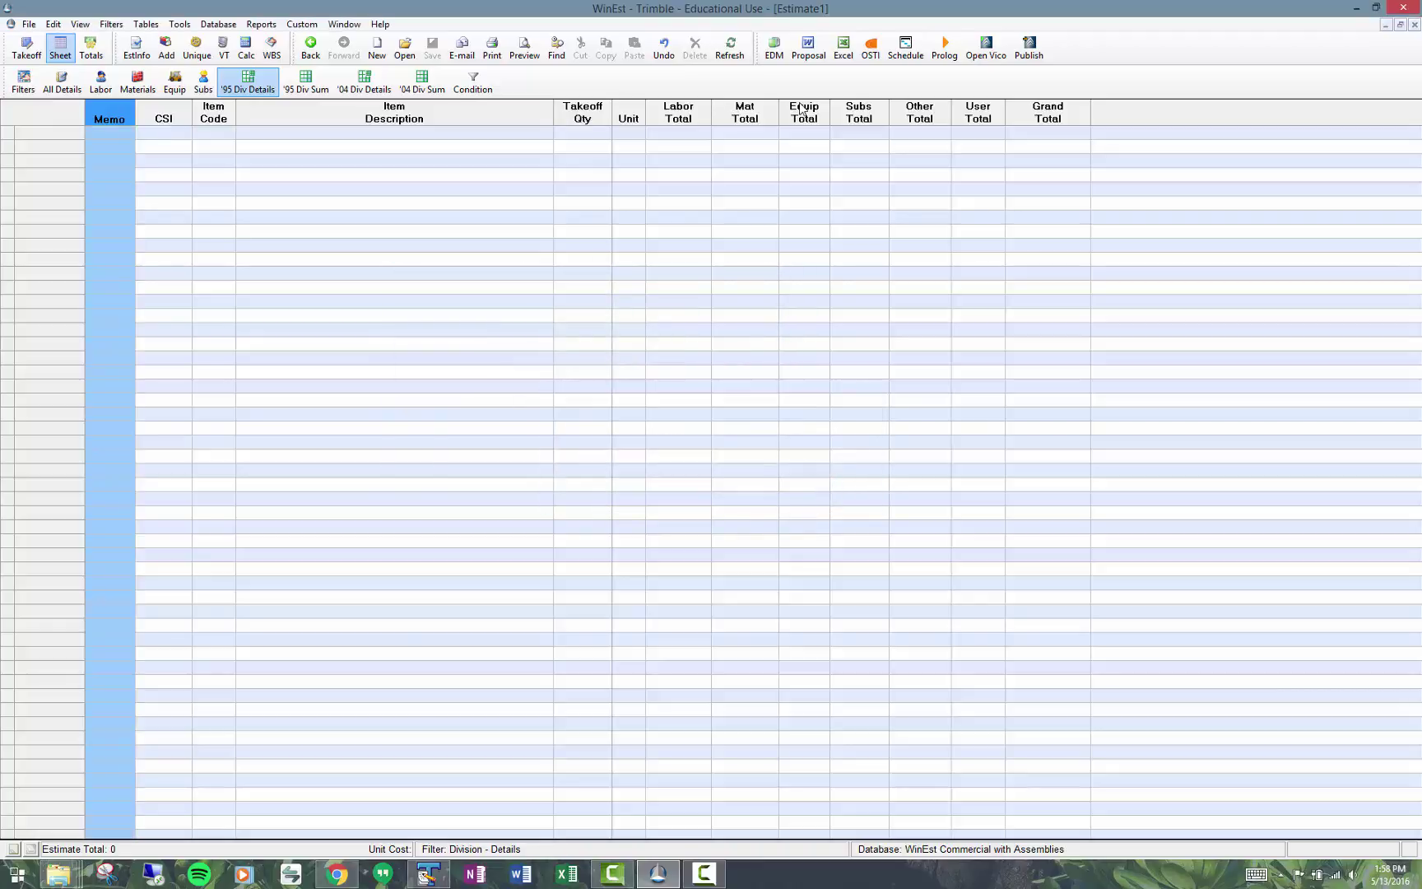